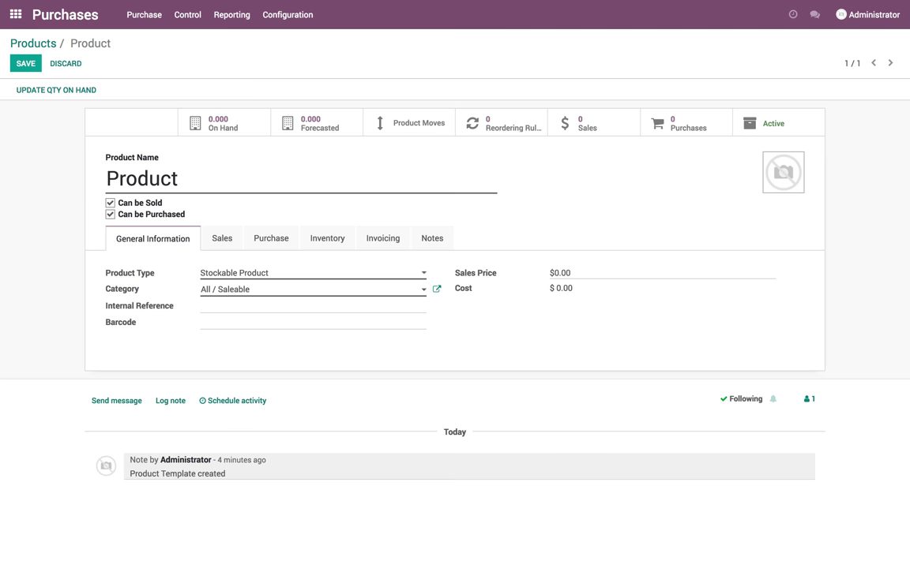
- Review the product's vendor price, inventory routes and general information, and return to the product list
left_click(276, 238)
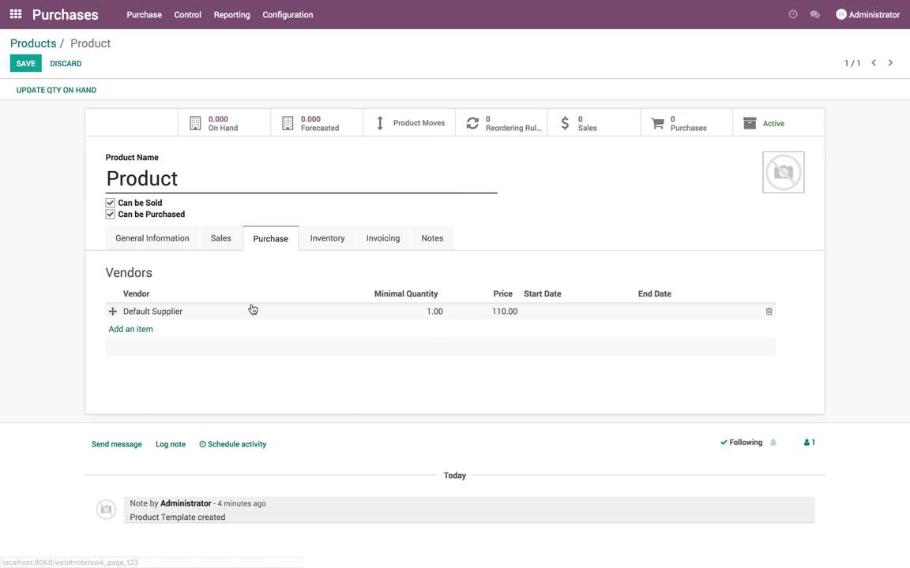
left_click(325, 236)
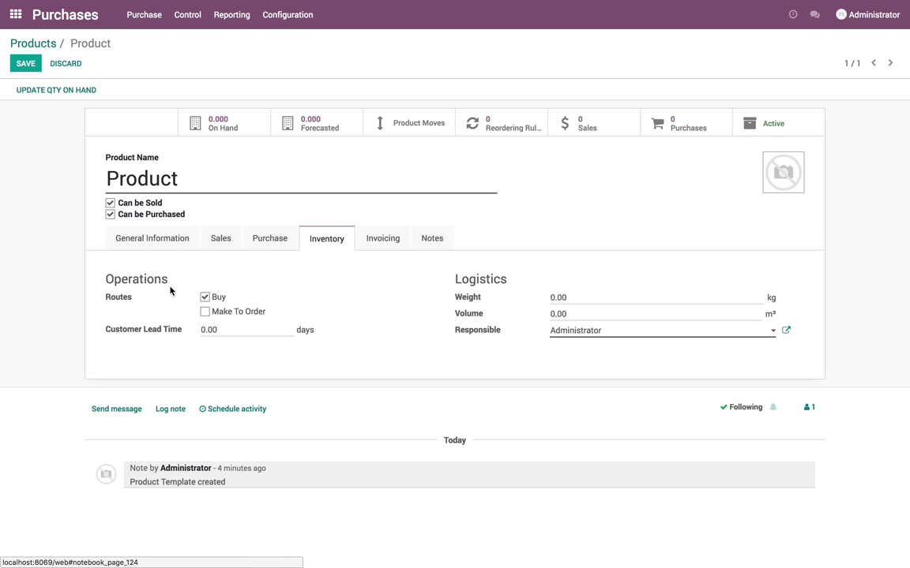
left_click(133, 240)
left_click(30, 44)
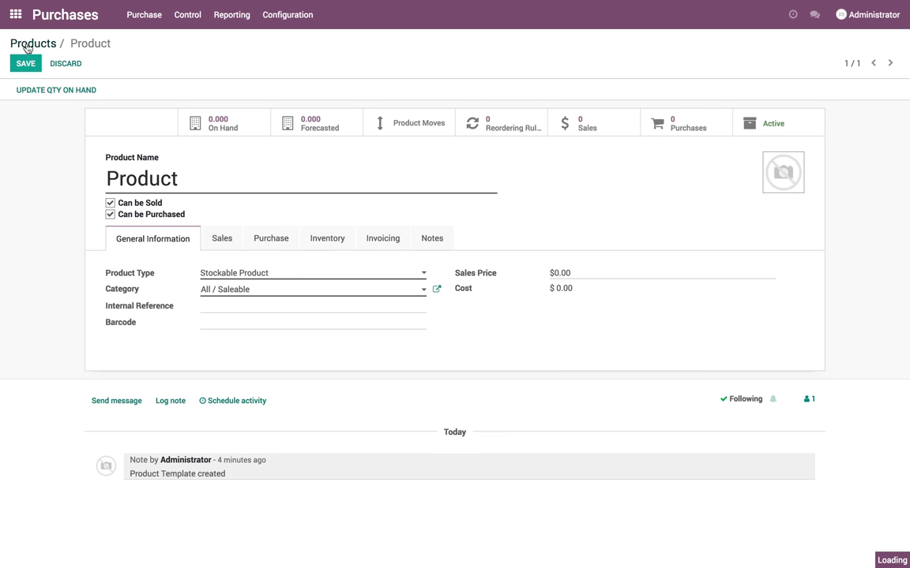
- Start a new request for quotation with Default Supplier as the vendor
left_click(133, 18)
left_click(153, 42)
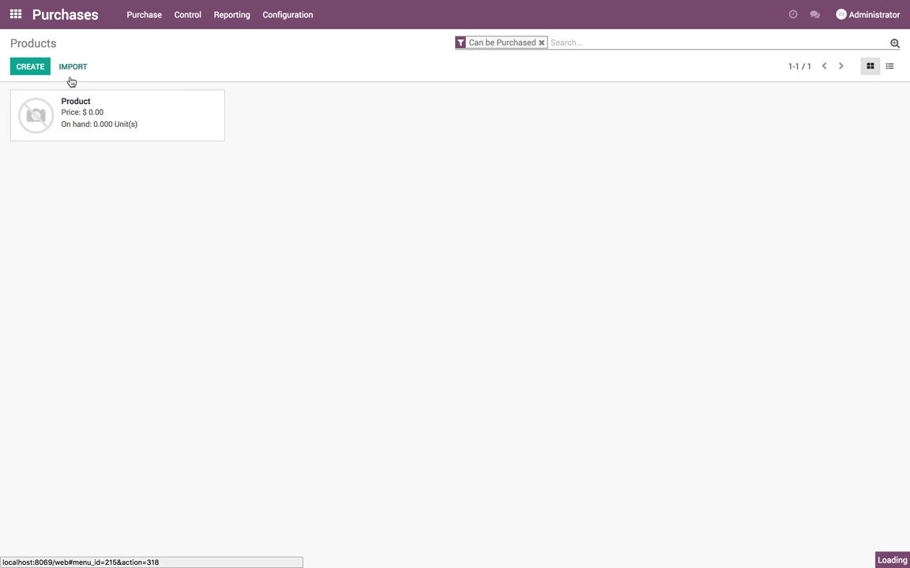
left_click(29, 67)
left_click(273, 204)
- Add Product as an order line with its default quantity and unit price, and save the request for quotation
left_click(150, 287)
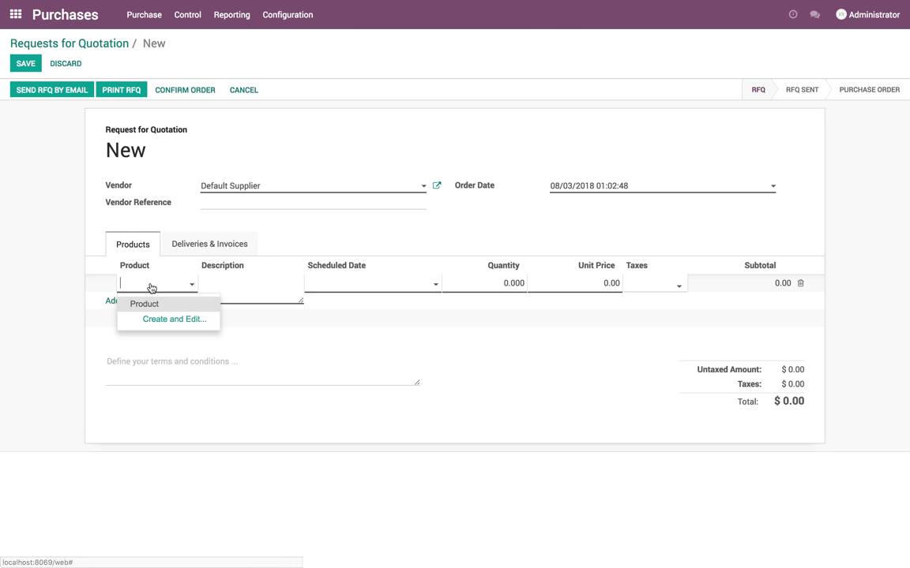
left_click(150, 303)
key("Tab")
key("Tab")
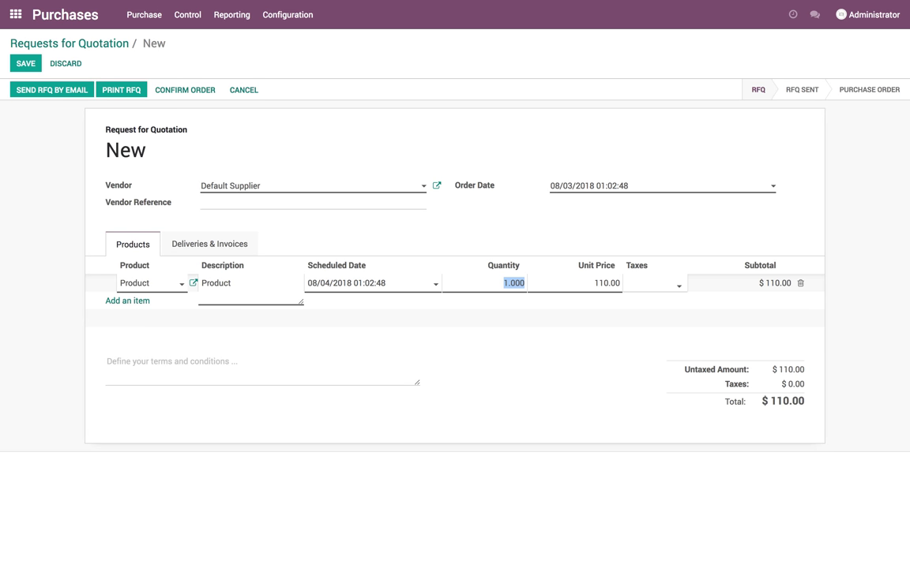
left_click(564, 353)
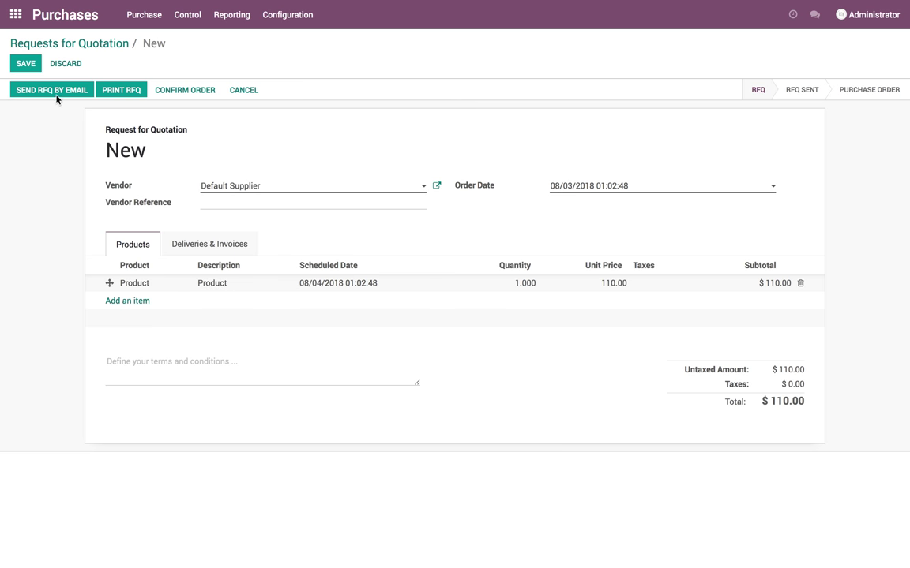
left_click(20, 57)
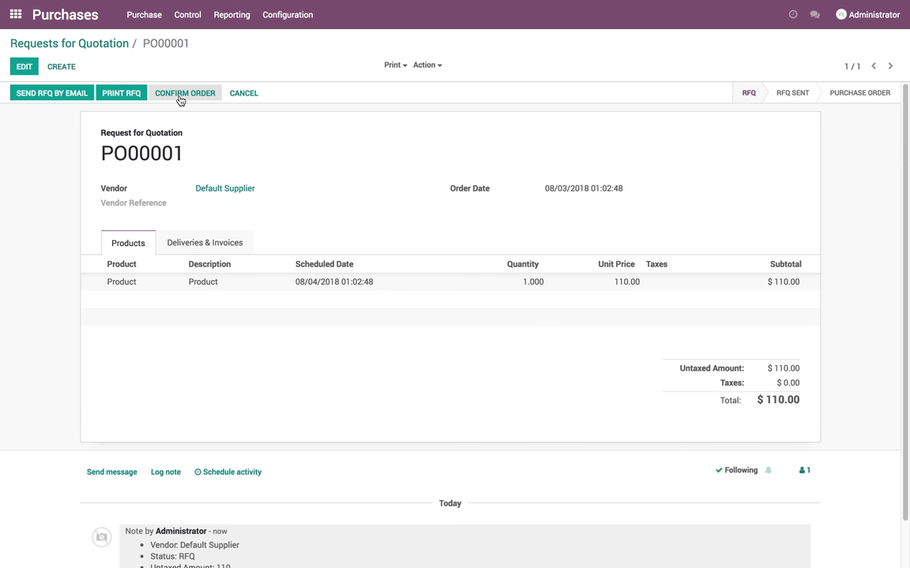
- Confirm the purchase order and receive its product by validating the receipt as an immediate transfer
left_click(180, 99)
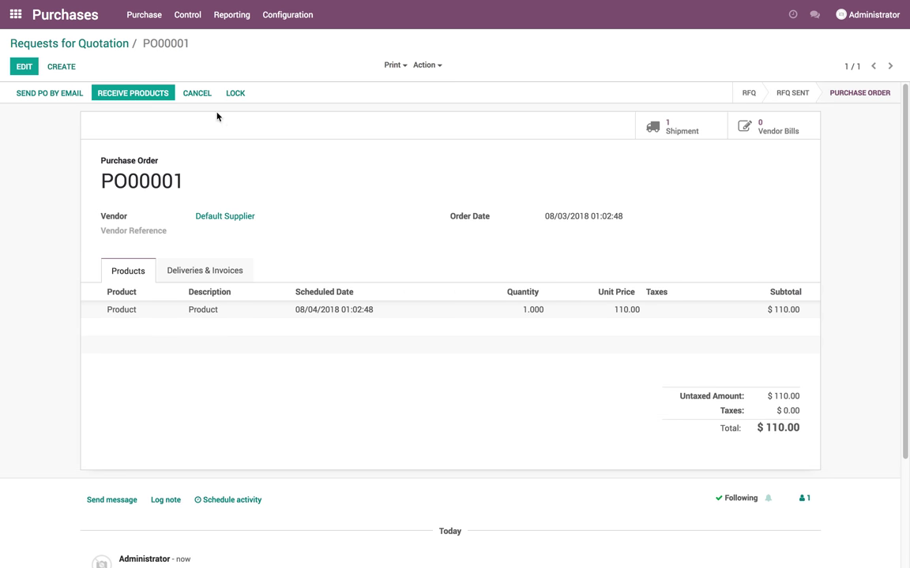
left_click(135, 96)
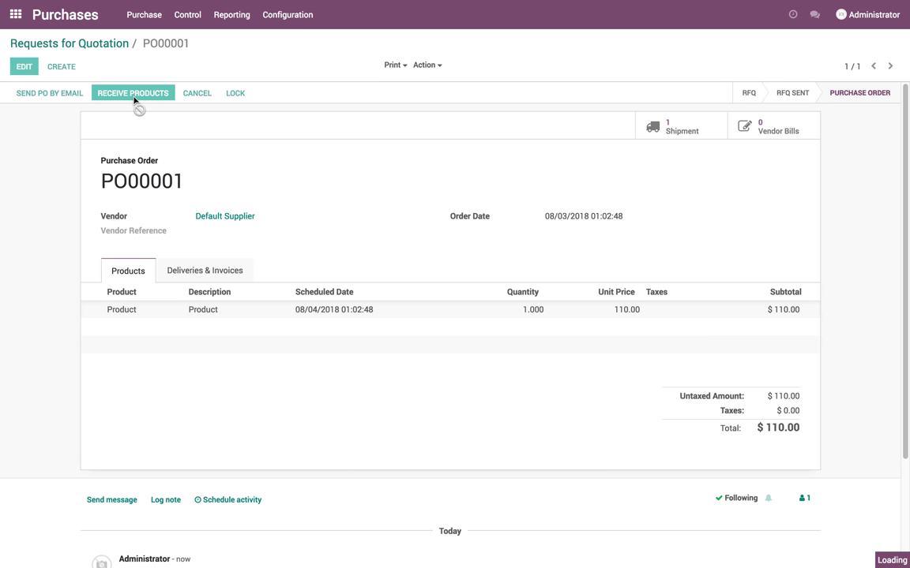
left_click(17, 91)
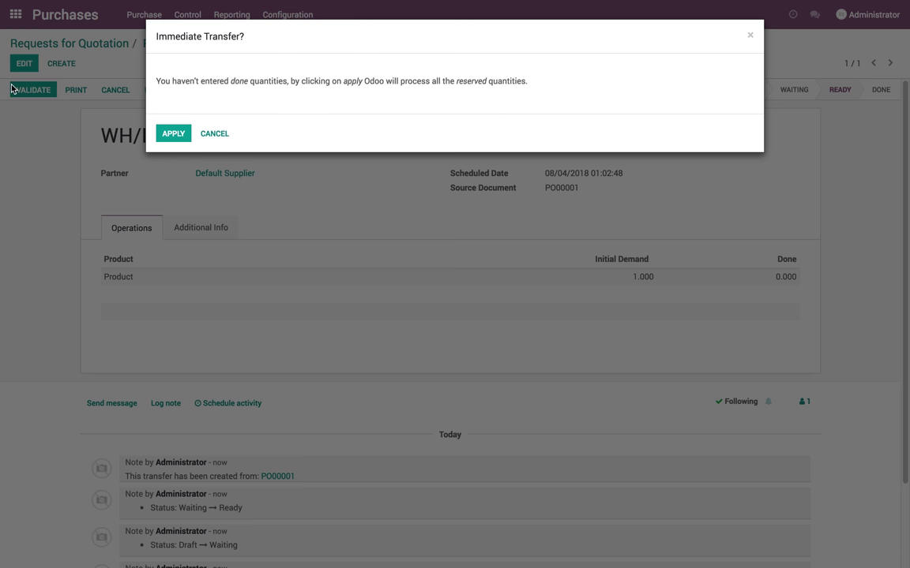
left_click(182, 135)
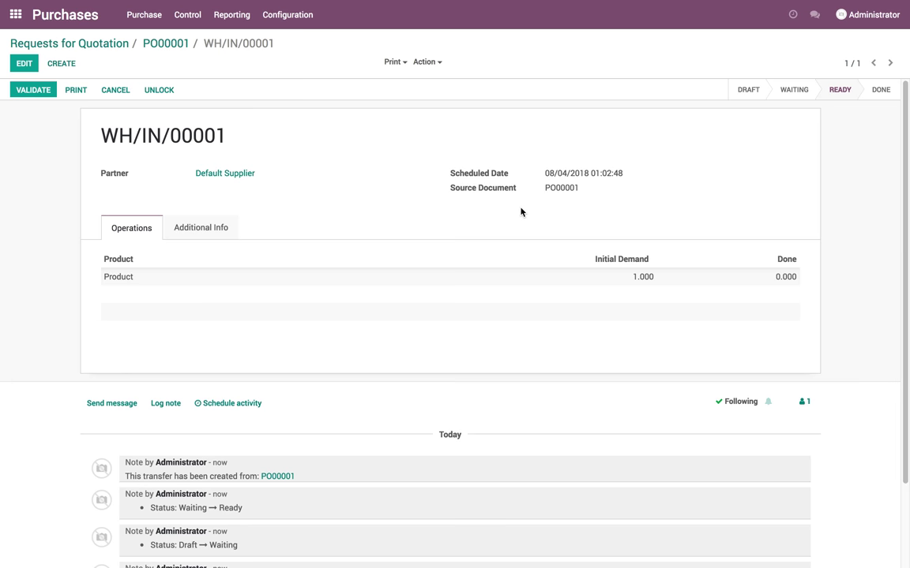
- Return to the requests for quotation and create a second one with Default Supplier as the vendor
left_click(113, 47)
left_click(30, 66)
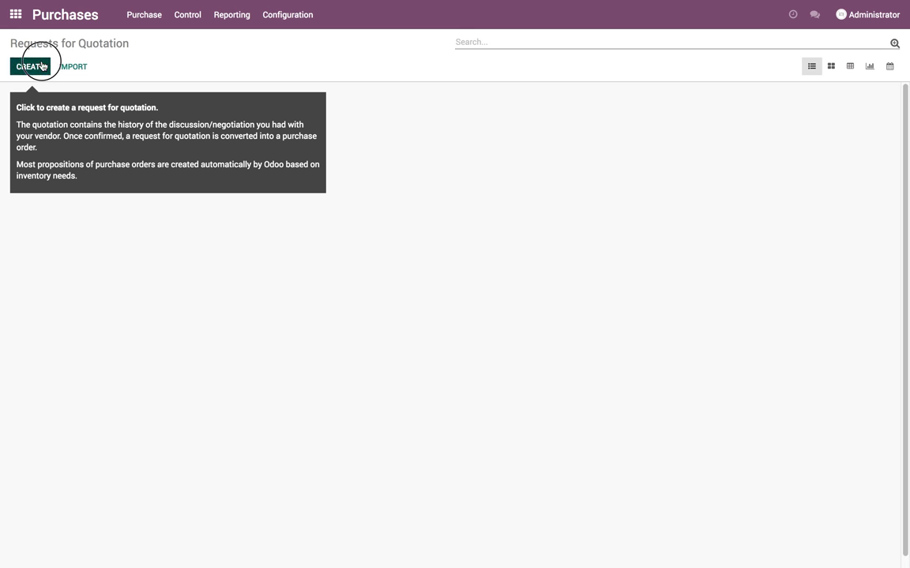
left_click(256, 197)
left_click(258, 206)
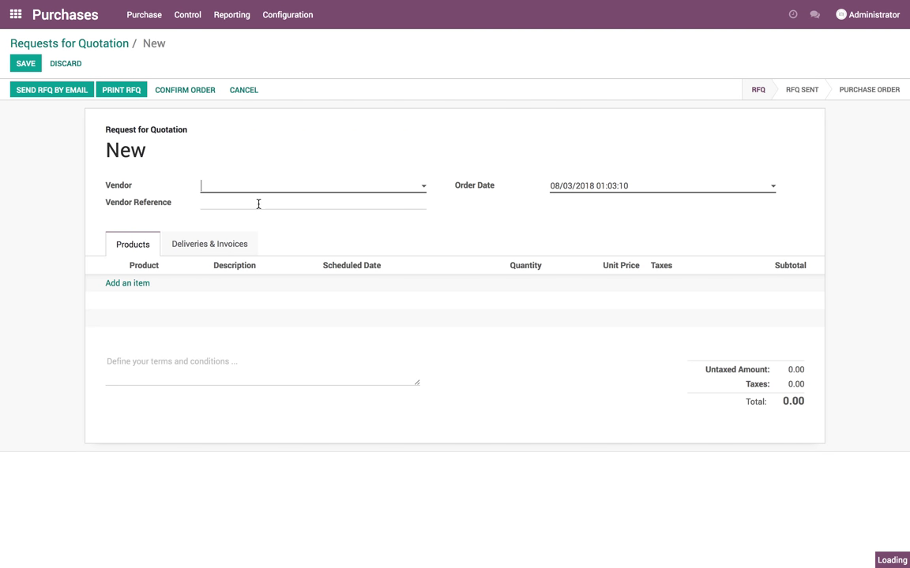
- Add a Product line with a unit price of 120 and save the second request for quotation
left_click(156, 286)
left_click(154, 284)
left_click(162, 305)
key("Tab")
key("Tab")
key("Tab")
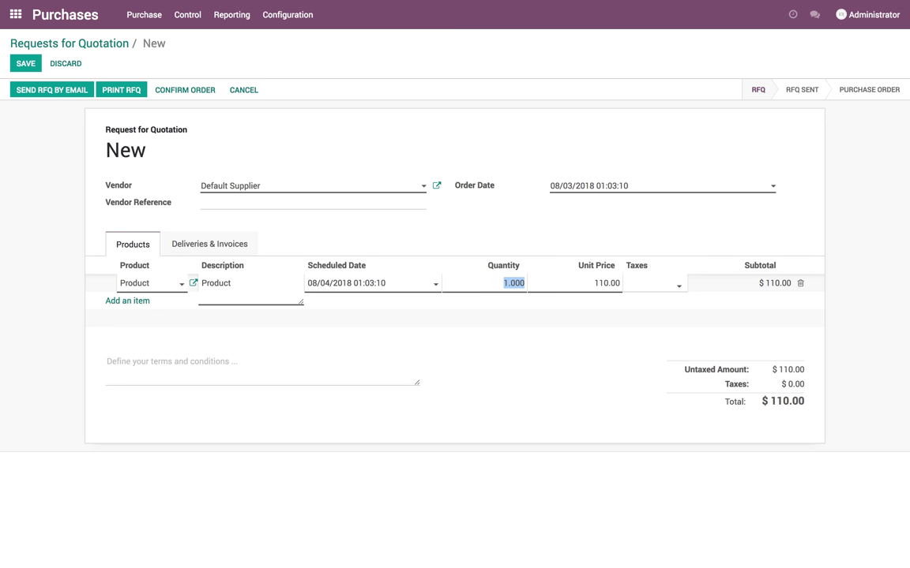
key("Tab")
type("120")
left_click(605, 372)
left_click(25, 65)
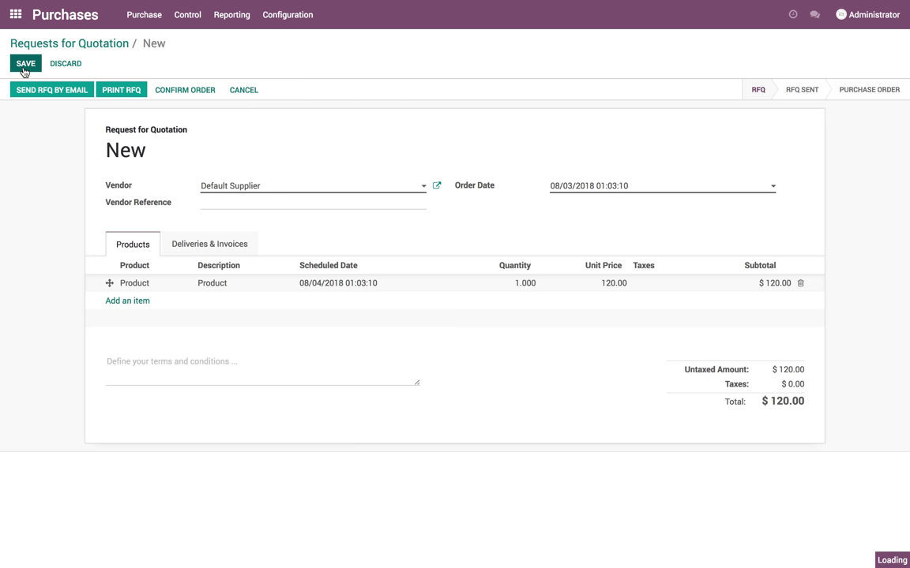
- Confirm the 120.00 order and receive its product, applying the immediate transfer
left_click(181, 93)
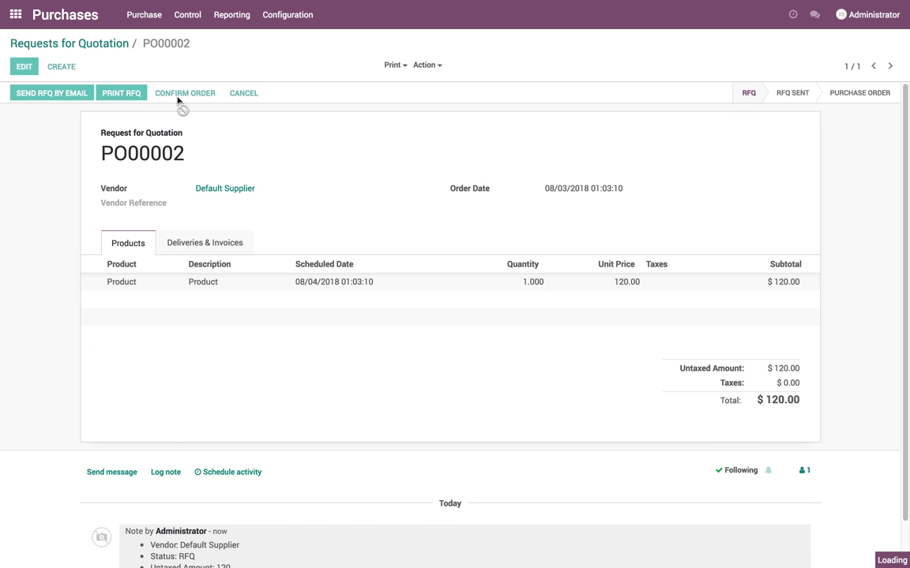
left_click(146, 97)
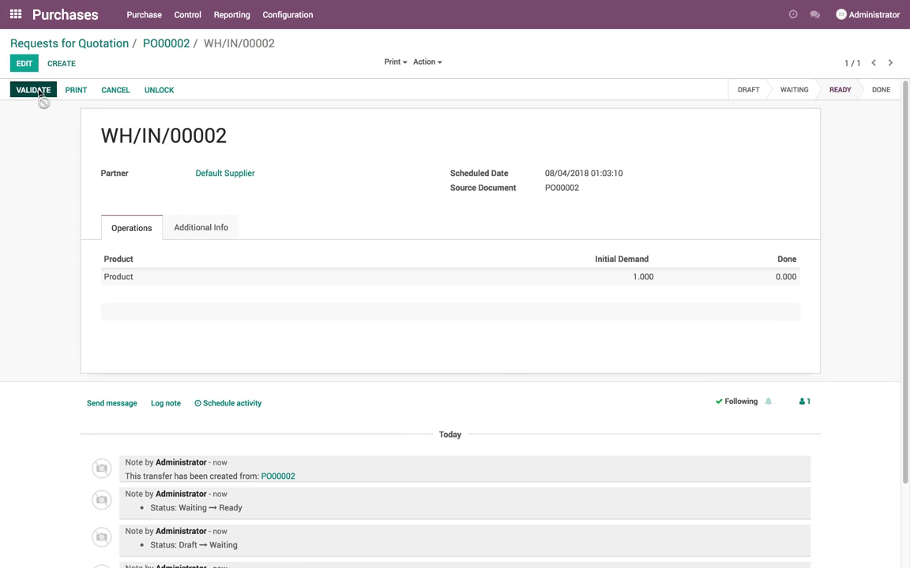
left_click(35, 90)
left_click(172, 133)
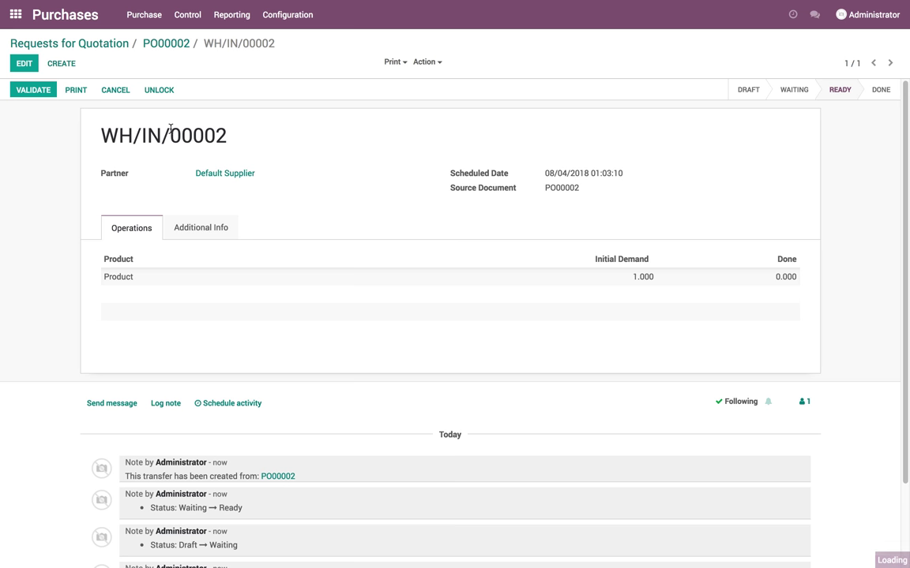
- Switch to the Inventory app and check the product's quantity and value in the inventory valuation report
left_click(15, 14)
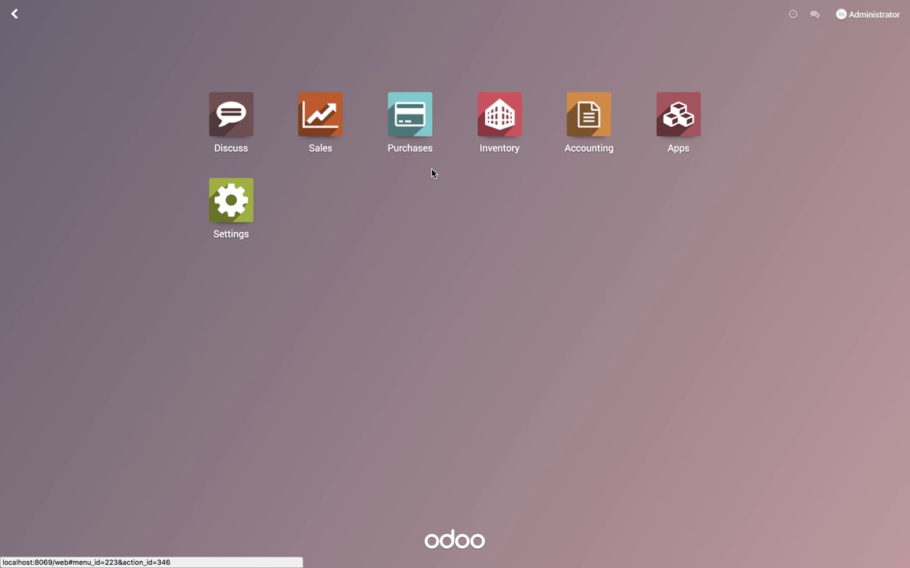
left_click(487, 133)
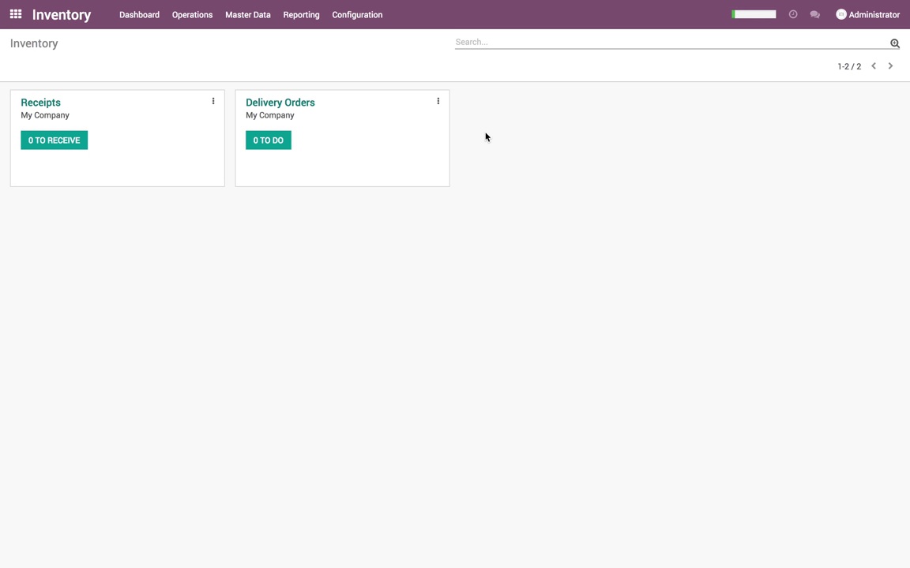
left_click(300, 17)
left_click(310, 56)
left_click(270, 162)
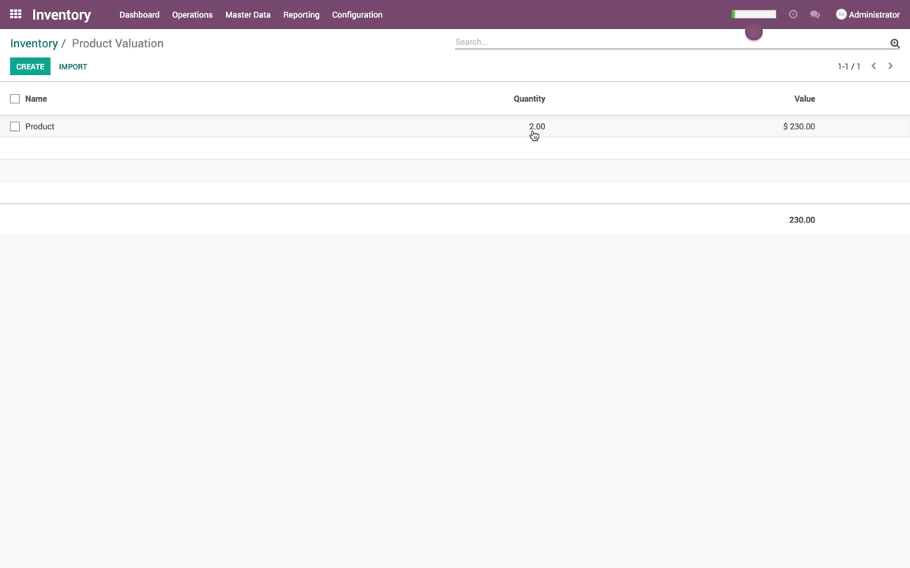
- Switch to the Purchases app and check the cost on the Product record
left_click(15, 14)
left_click(393, 115)
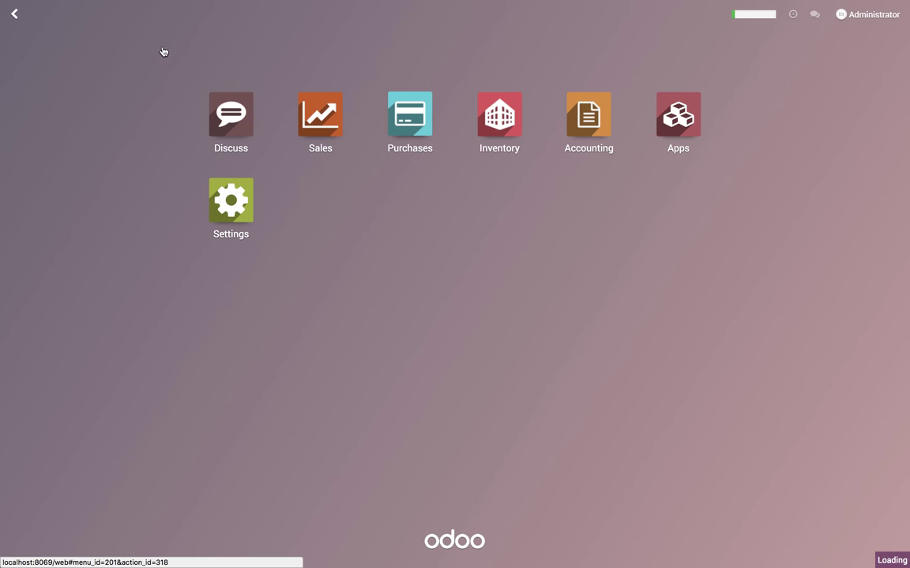
left_click(143, 14)
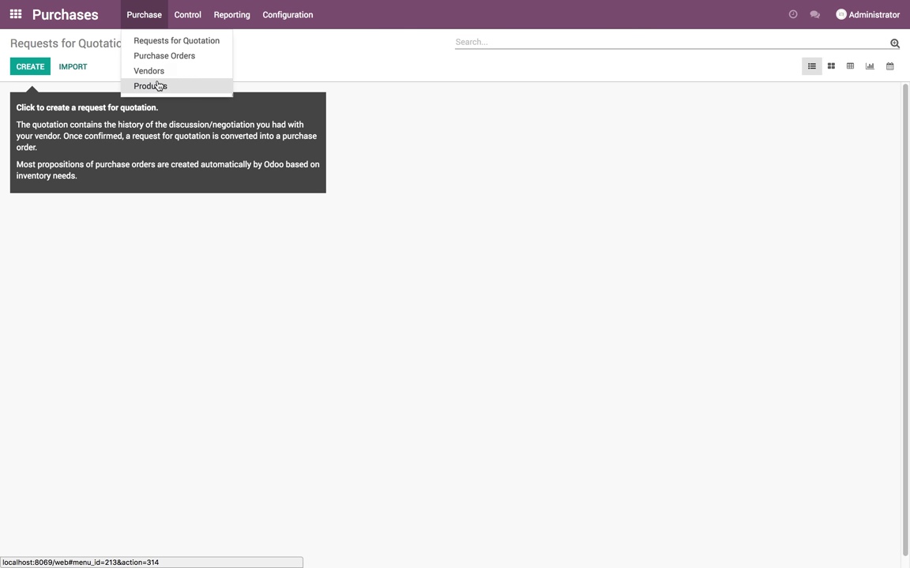
left_click(158, 86)
left_click(112, 138)
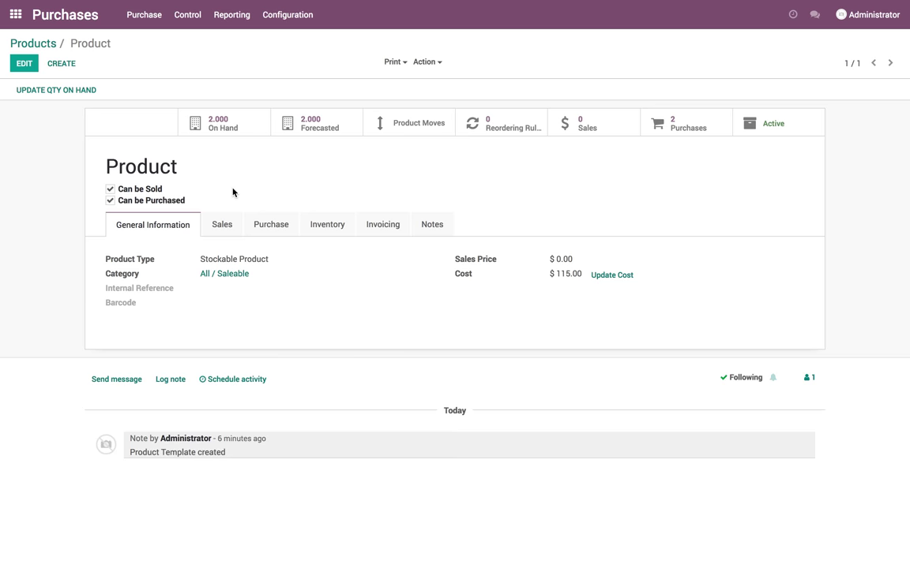
left_click_drag(553, 276, 580, 288)
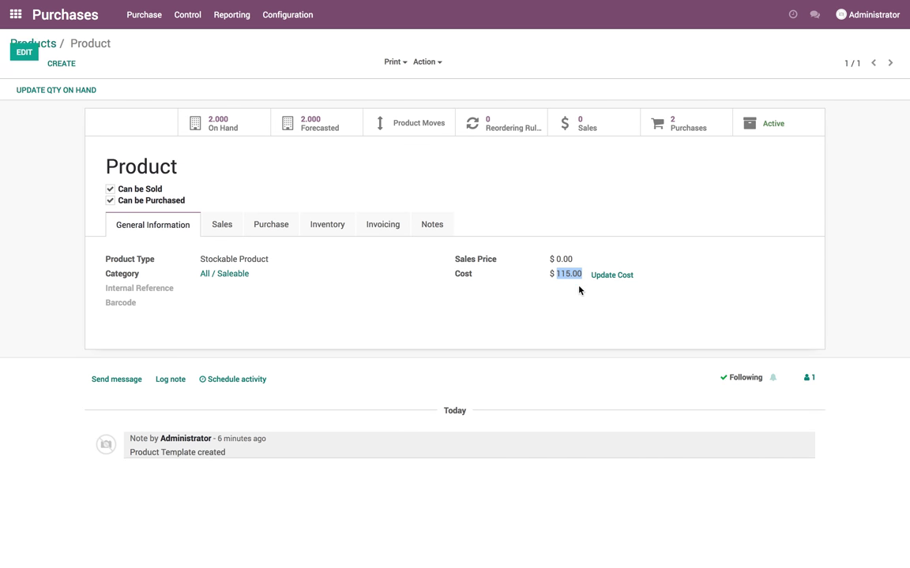
- Open the purchase order totalling $120.00 from the purchase orders list and duplicate it
left_click(143, 15)
left_click(136, 54)
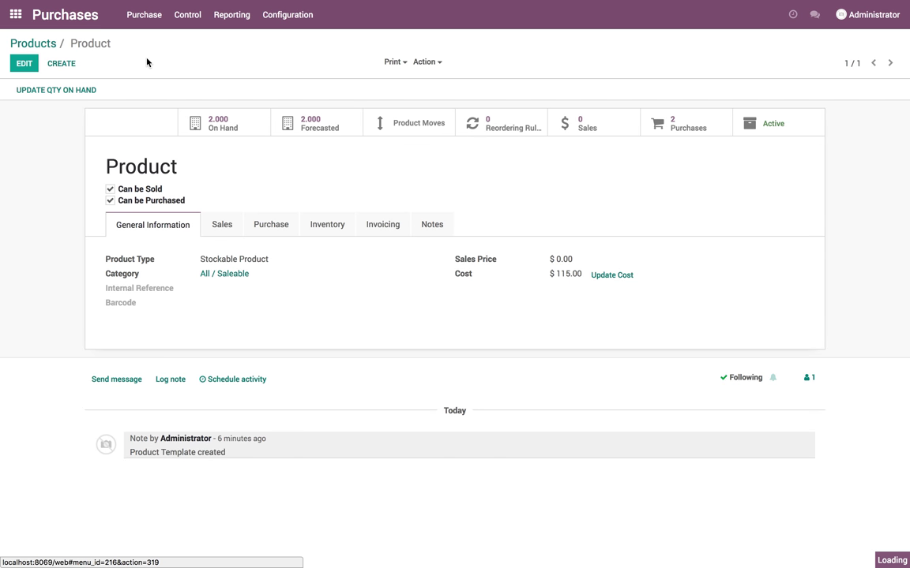
left_click(110, 130)
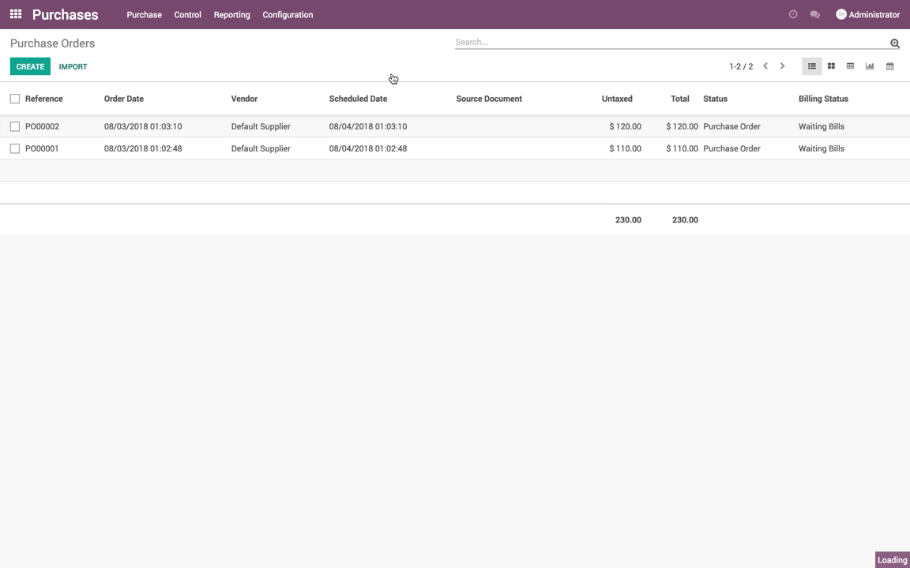
left_click(427, 62)
left_click(441, 94)
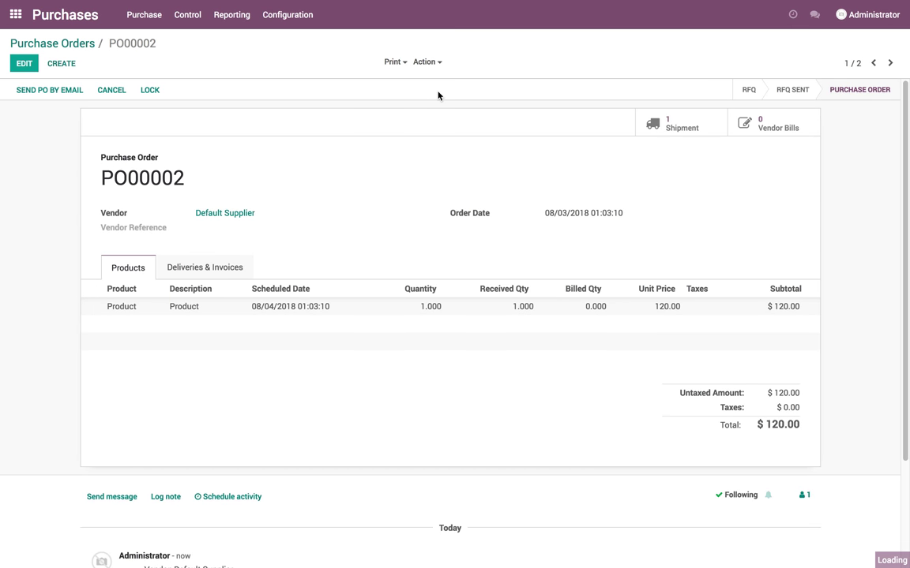
- Set the unit price of the duplicated order's Product line to 105 and save the order
left_click(629, 287)
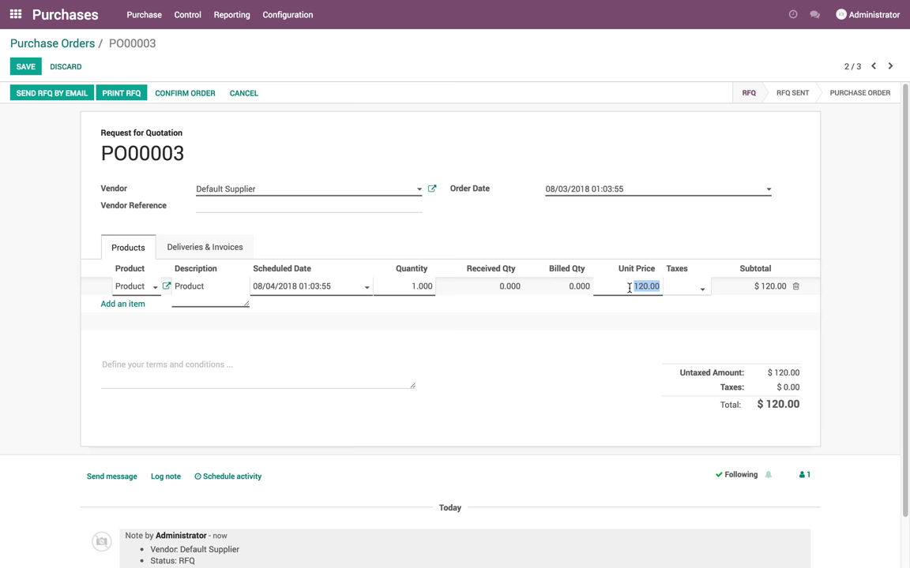
type("105")
left_click(35, 73)
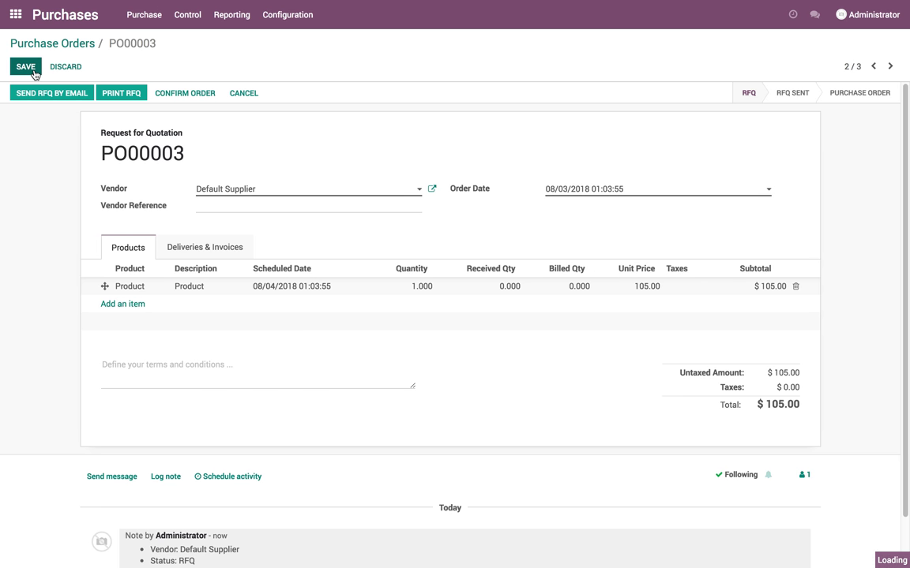
- Confirm the 105.00 order and receive its product by validating the receipt with an immediate transfer
left_click(177, 95)
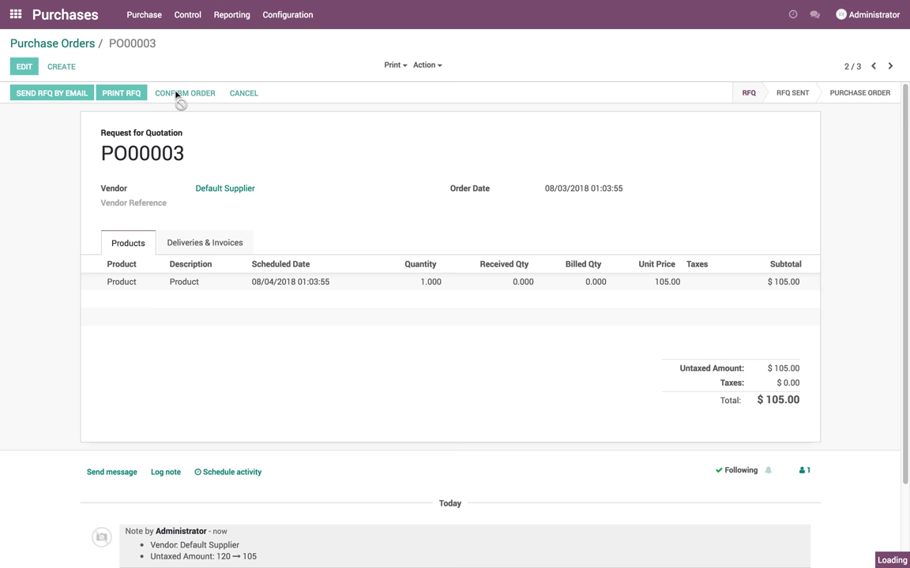
left_click(120, 94)
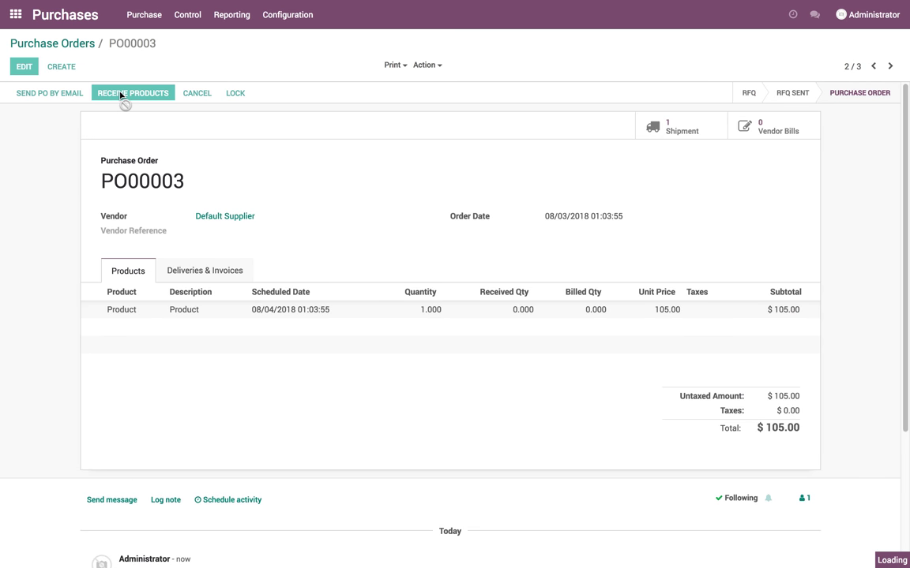
left_click(37, 89)
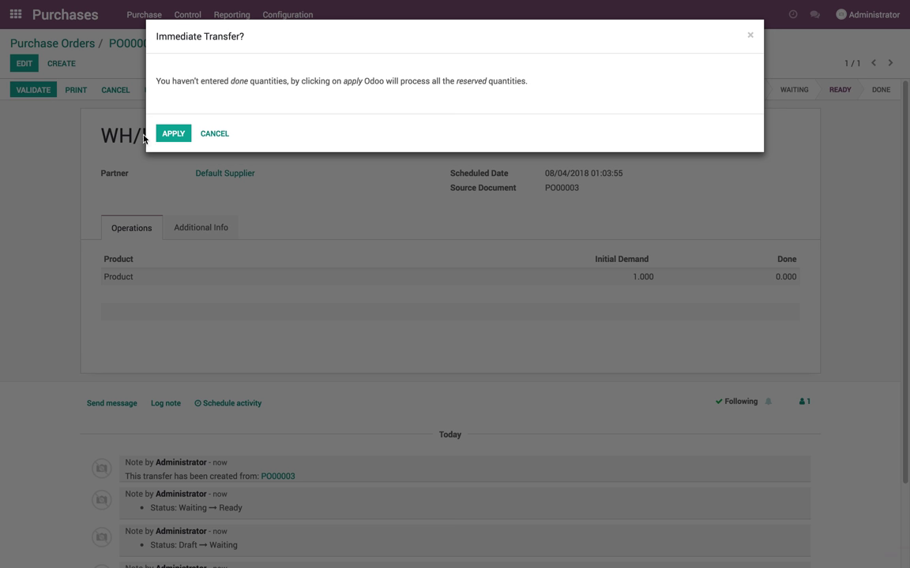
left_click(122, 122)
left_click(46, 89)
left_click(171, 136)
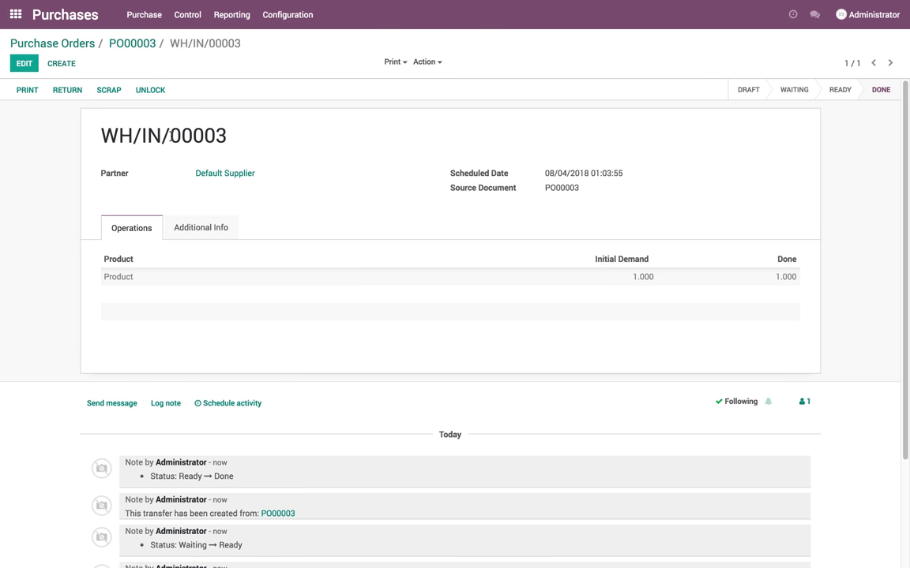
- Duplicate the $105.00 purchase order, set the unit price of its Product line to 115, and save it
left_click(112, 44)
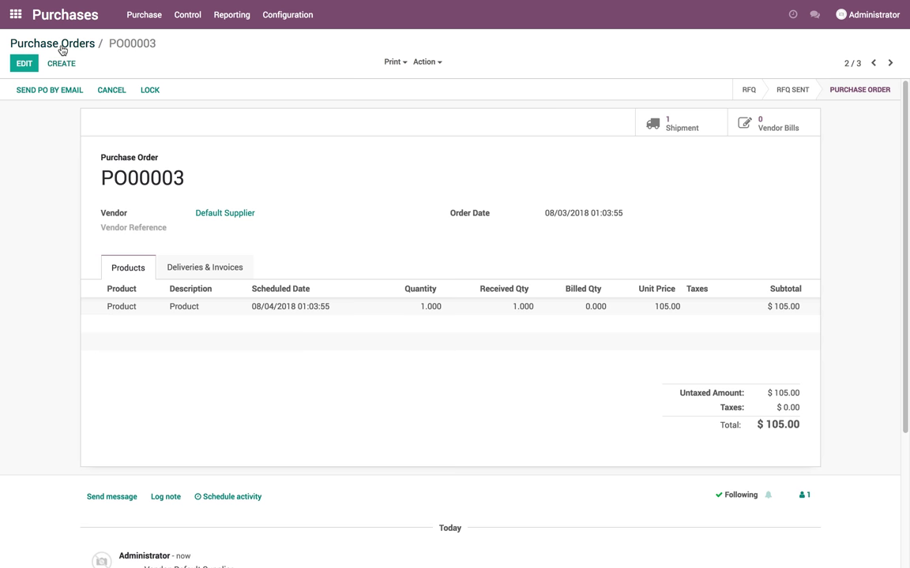
left_click(441, 63)
left_click(439, 94)
left_click(580, 289)
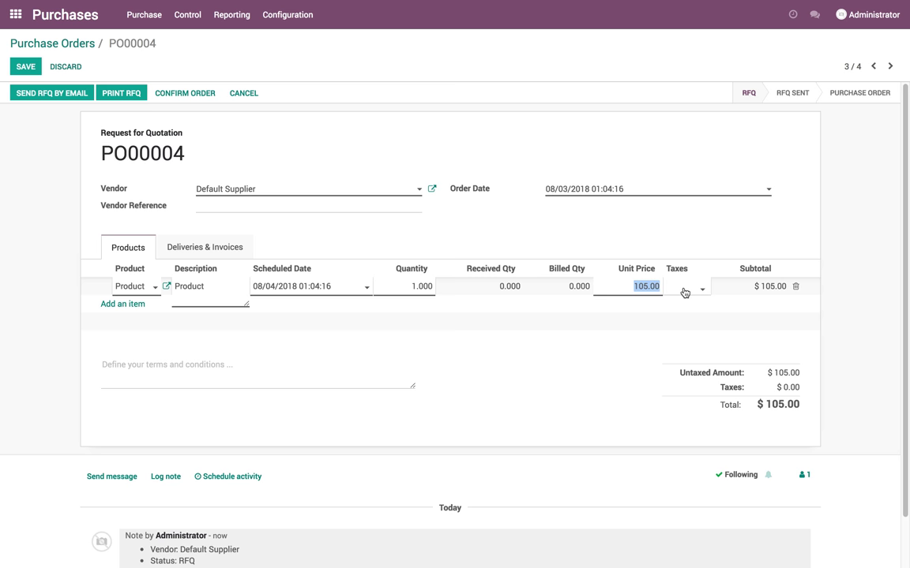
type("115")
left_click(533, 383)
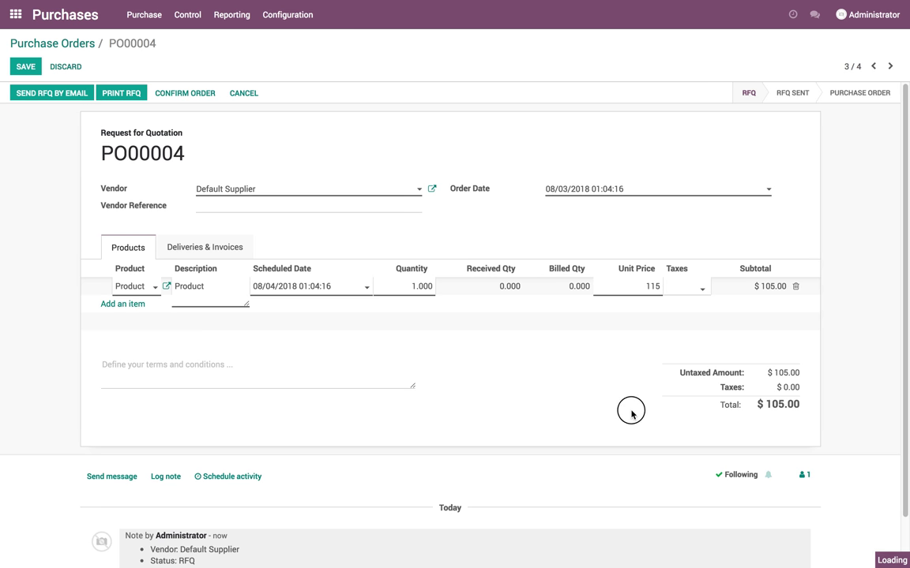
left_click(26, 67)
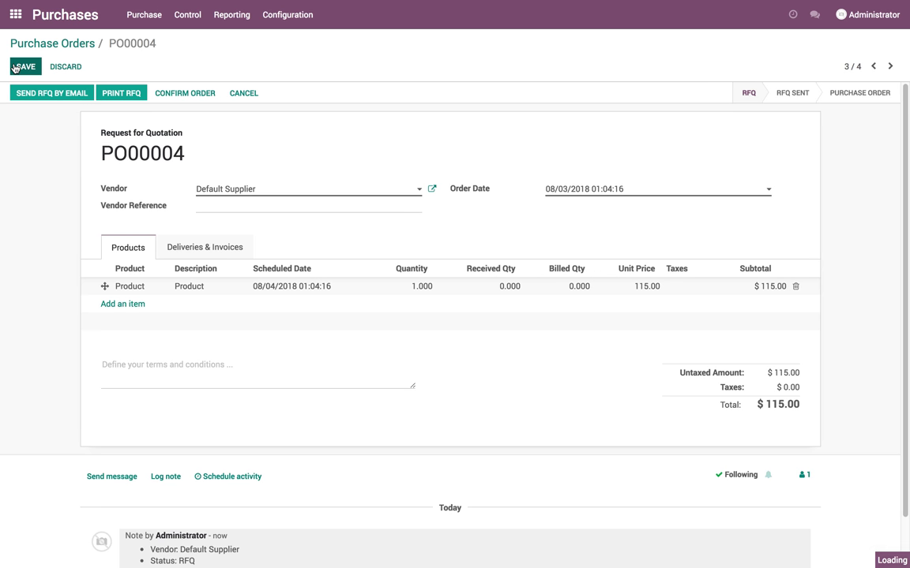
- Confirm the 115.00 order and receive its product by validating the receipt with an immediate transfer
left_click(193, 98)
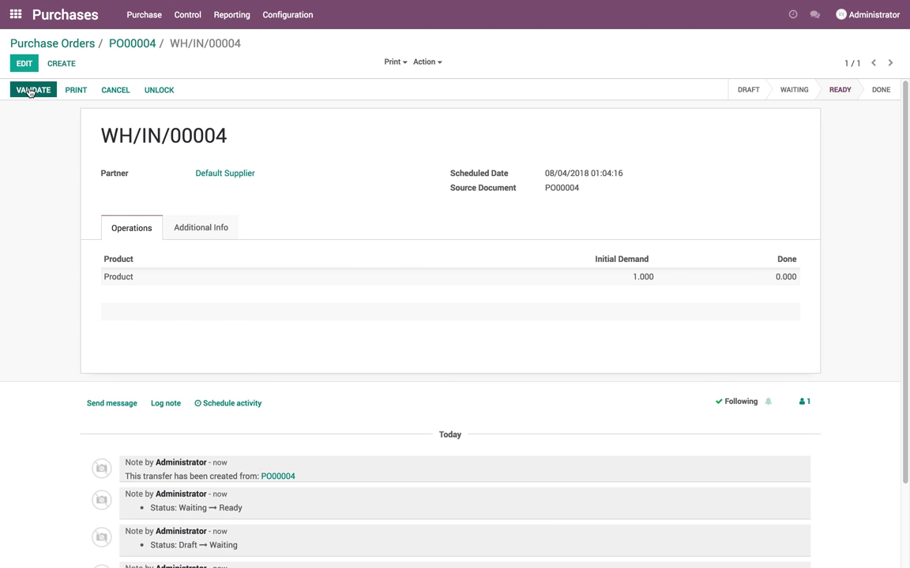
left_click(32, 90)
left_click(169, 133)
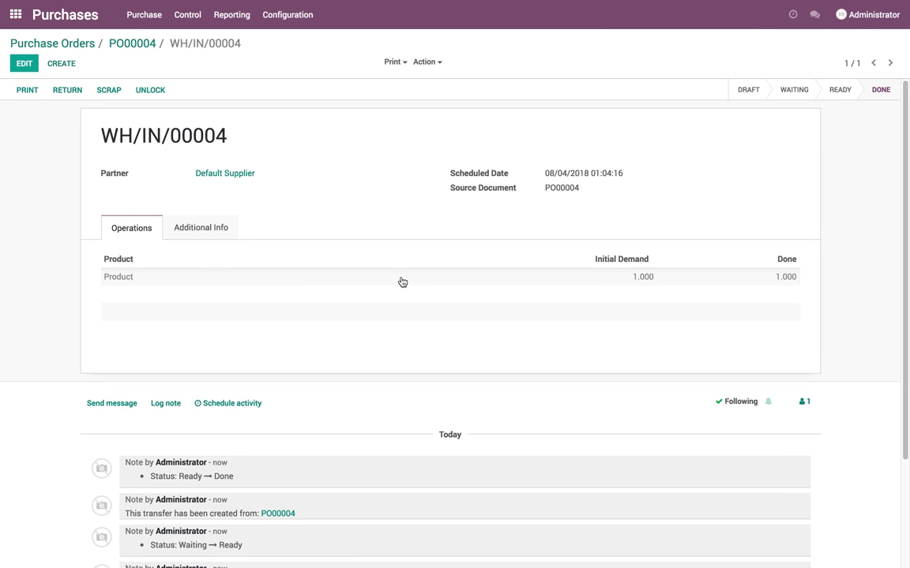
- Open the Product record in Purchases and check its cost
left_click(49, 17)
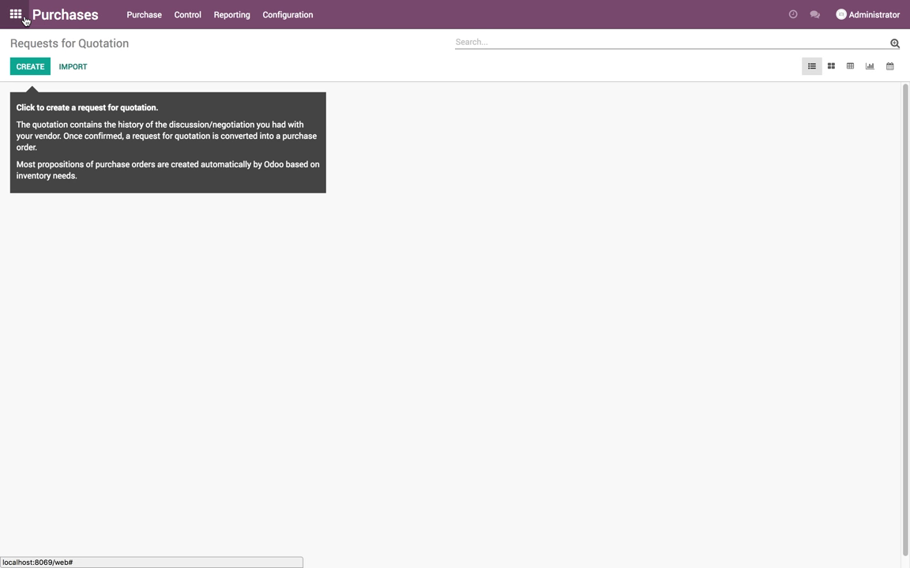
left_click(134, 15)
left_click(146, 84)
left_click(108, 122)
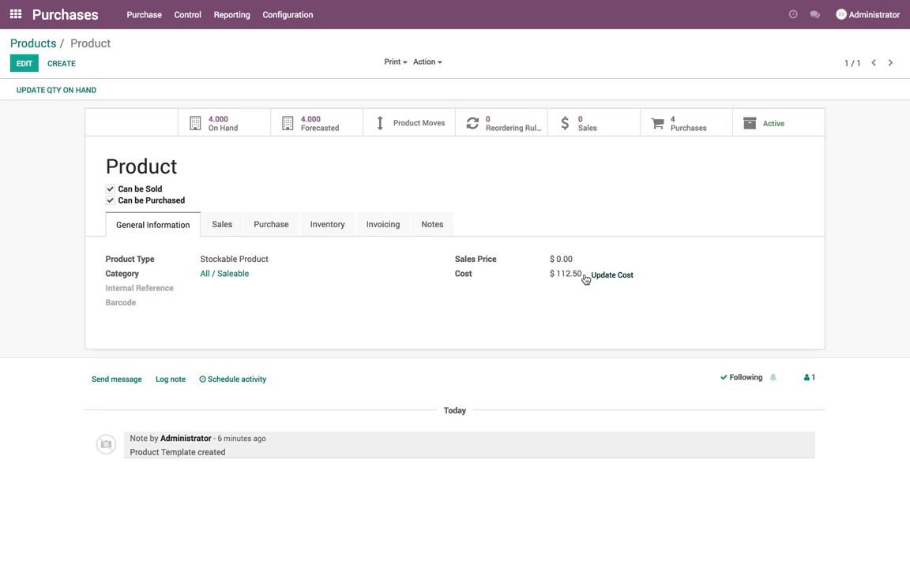
left_click_drag(555, 275, 579, 274)
left_click(553, 333)
- Switch to the Inventory app and retrieve the valuation report for the current inventory
left_click(15, 14)
left_click(499, 117)
left_click(306, 15)
left_click(323, 72)
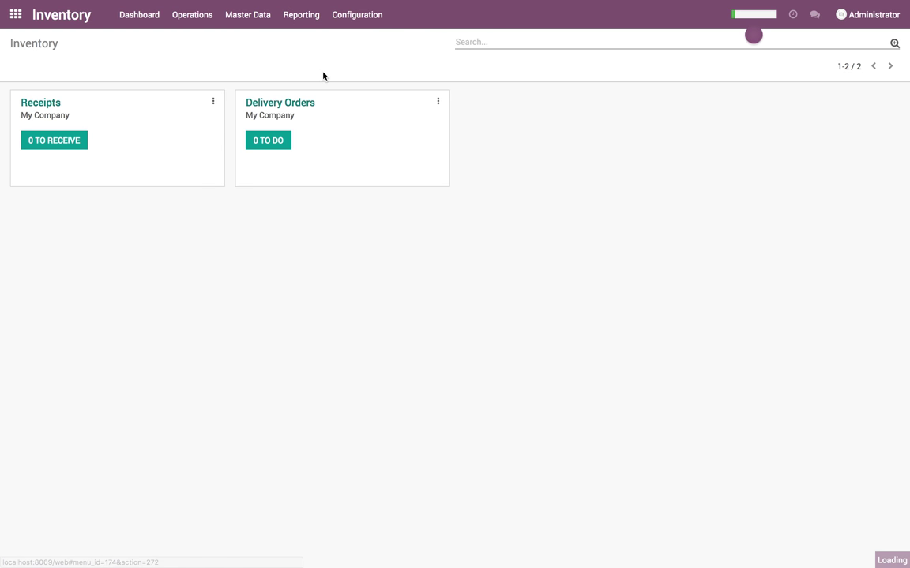
left_click(311, 19)
left_click(313, 61)
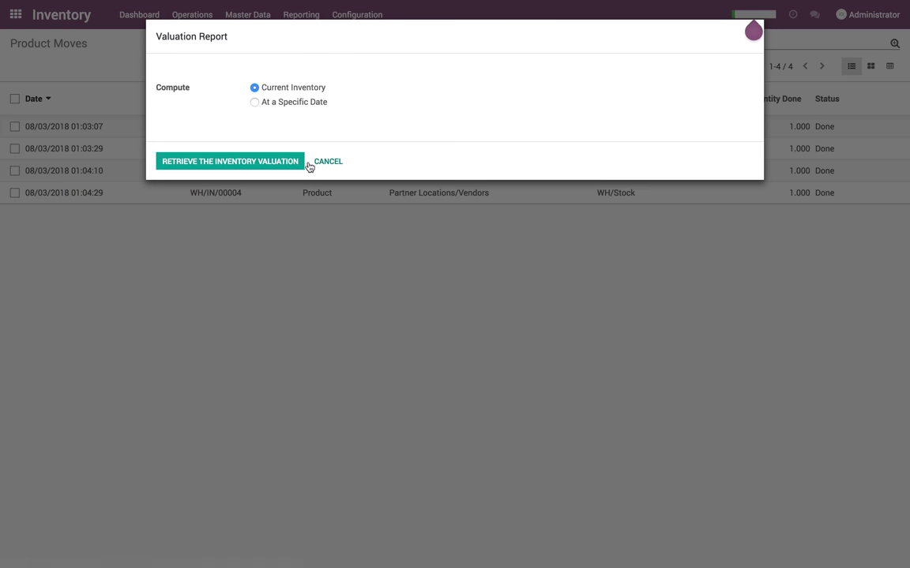
left_click(294, 164)
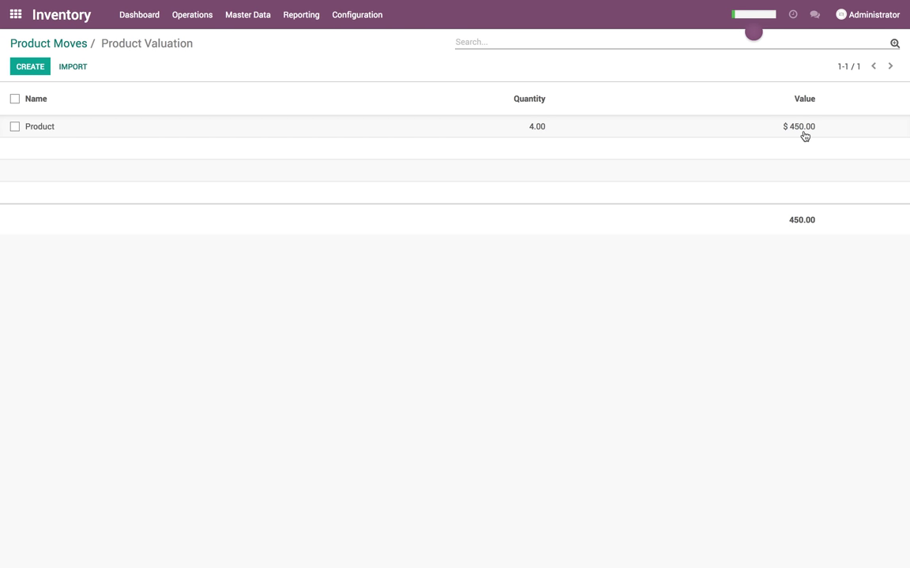
- Open the Product record from the Inventory master data and start a log note on it, leaving the record's edit mode
left_click(59, 45)
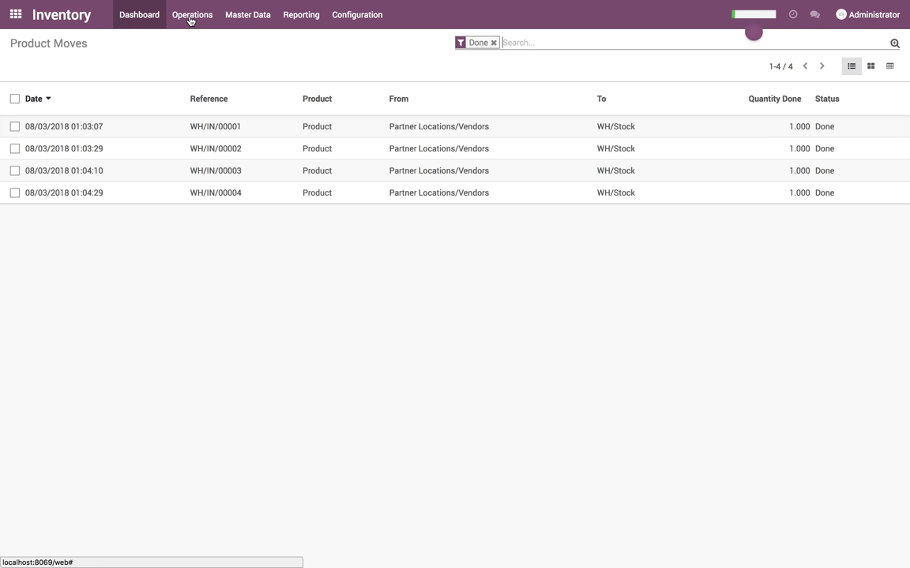
left_click(139, 14)
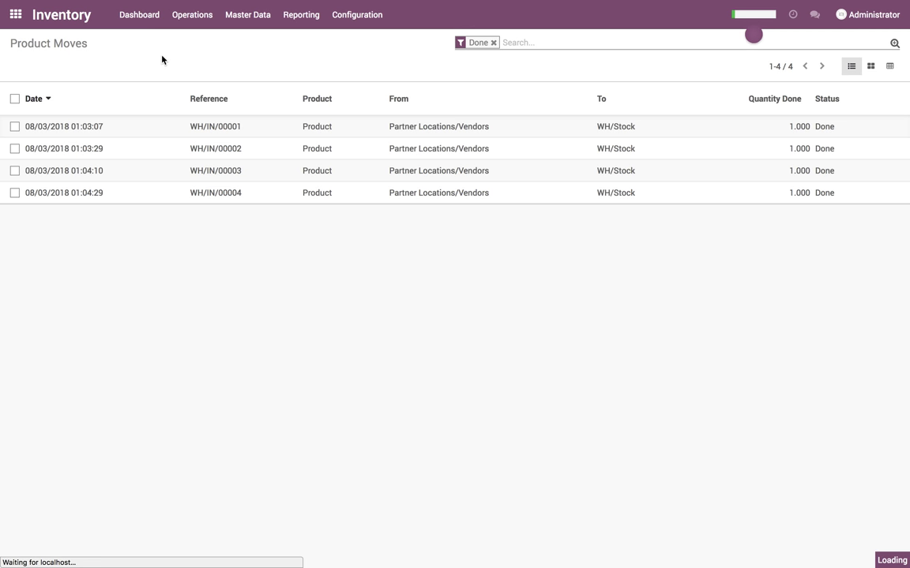
left_click(188, 19)
left_click(248, 14)
left_click(253, 47)
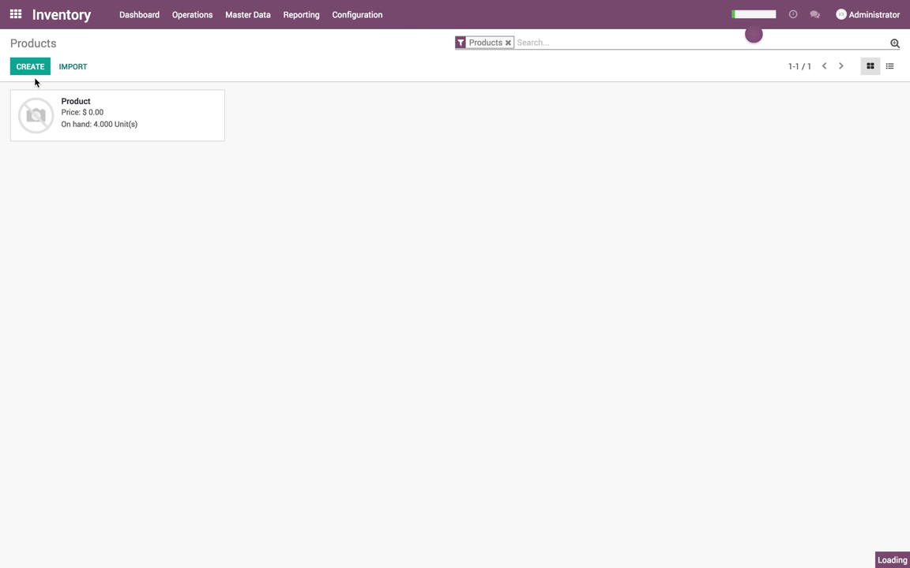
left_click(25, 64)
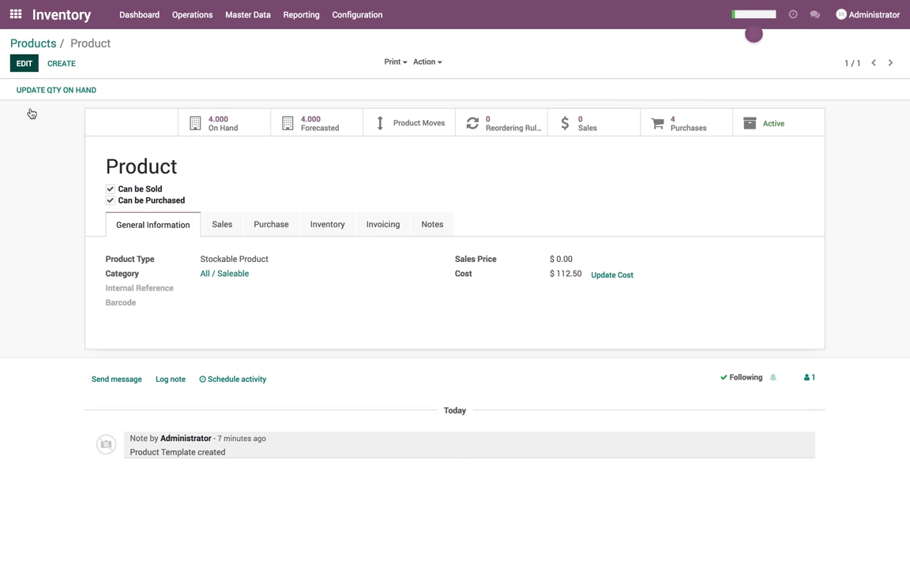
left_click(169, 401)
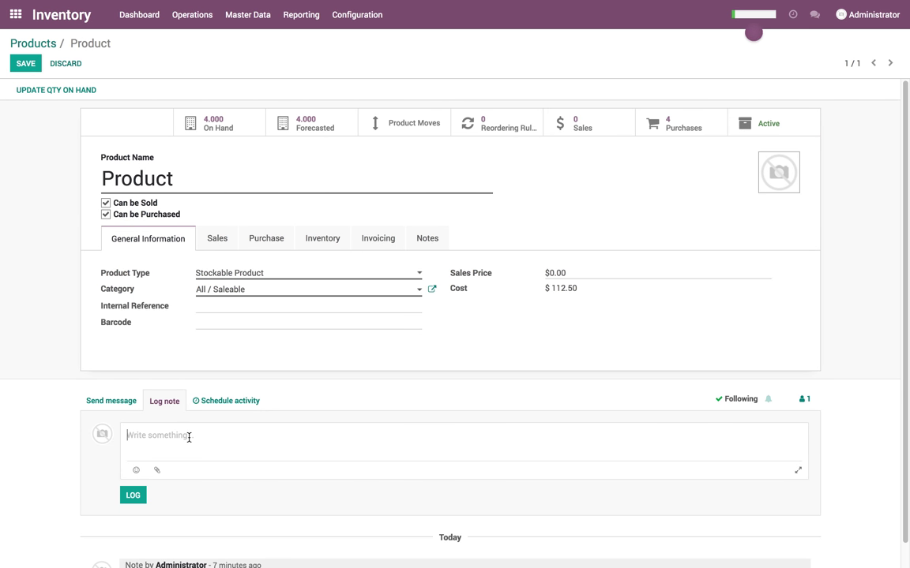
left_click(63, 64)
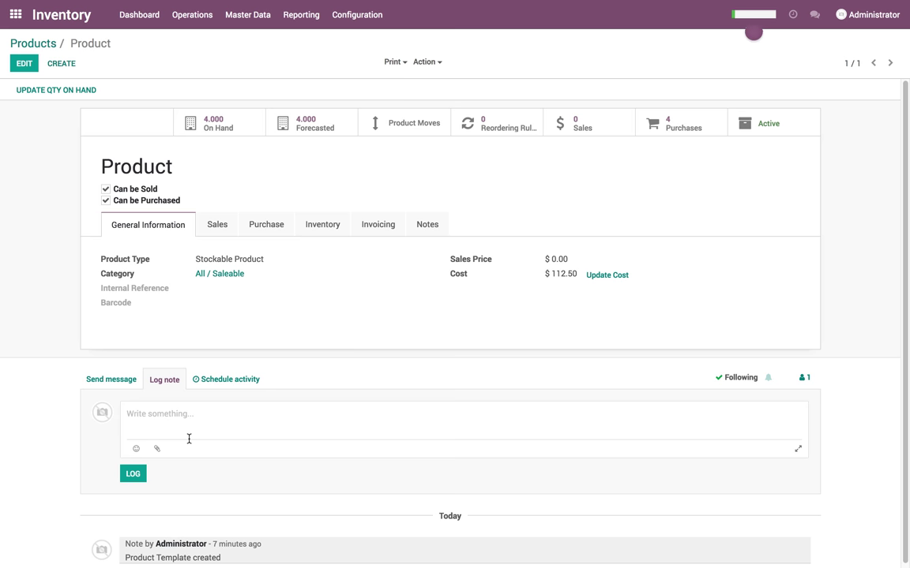
- Draft a note explaining that a 50 transport cost divided by 4 units is added to 112.50, making the new unit cost 125
left_click(189, 439)
type("I")
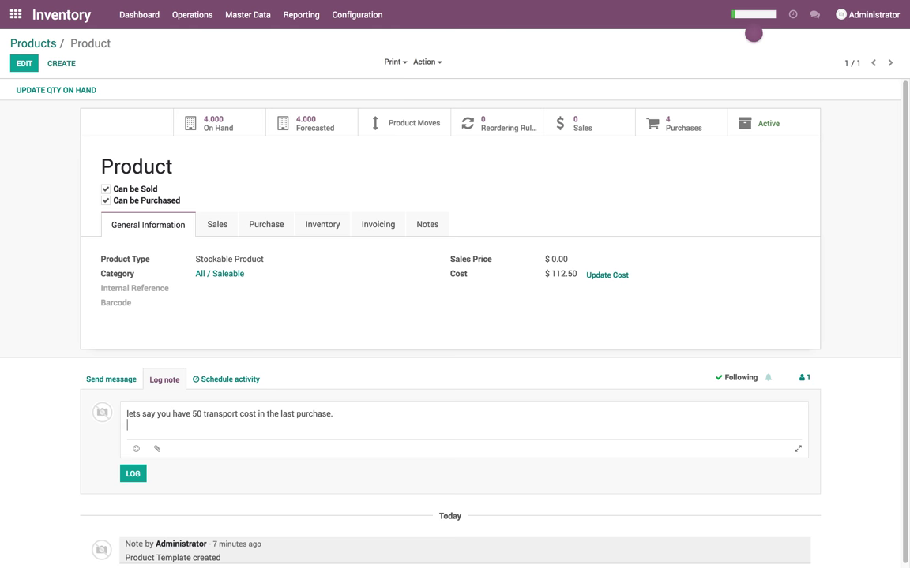
key("Return")
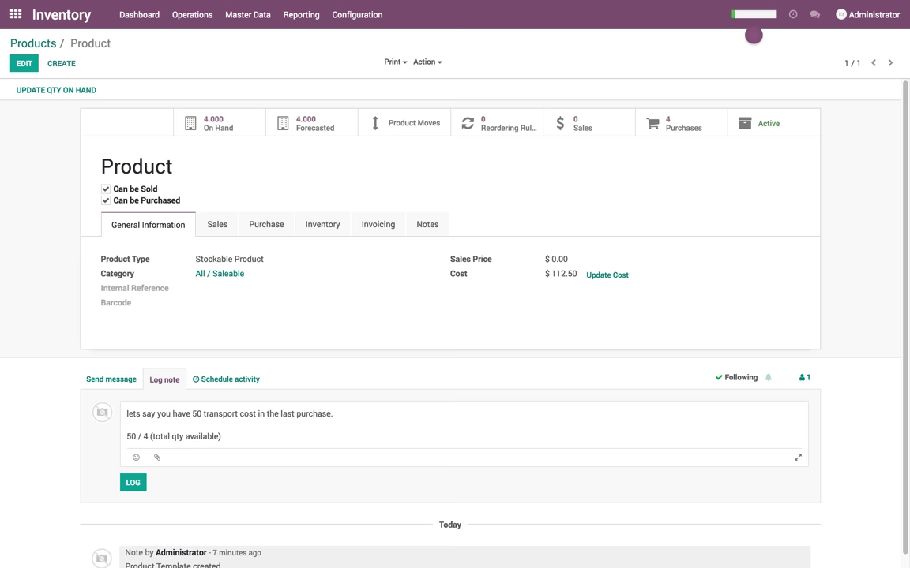
key("Return")
key("Return")
left_click(257, 432)
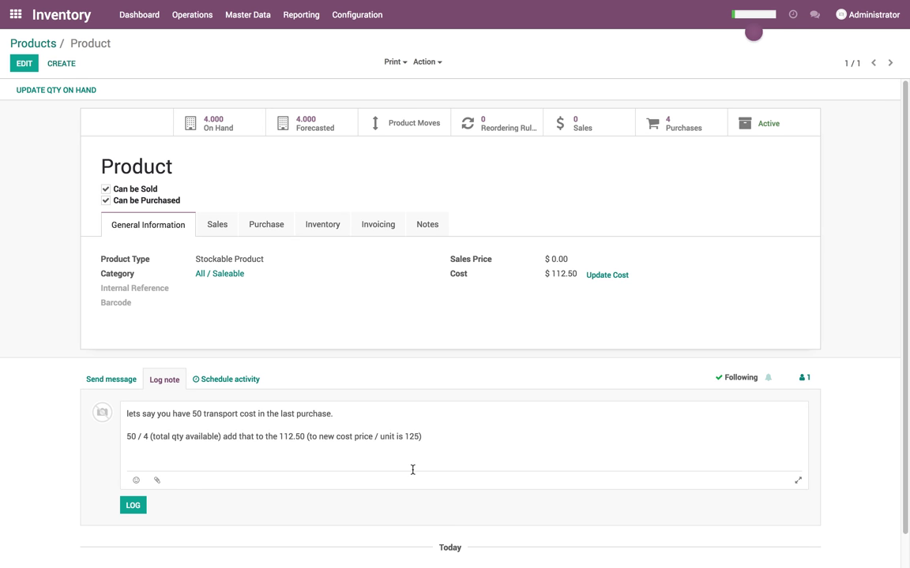
- Update the product's cost to 125 and apply the change
left_click(606, 275)
left_click(160, 112)
type("125")
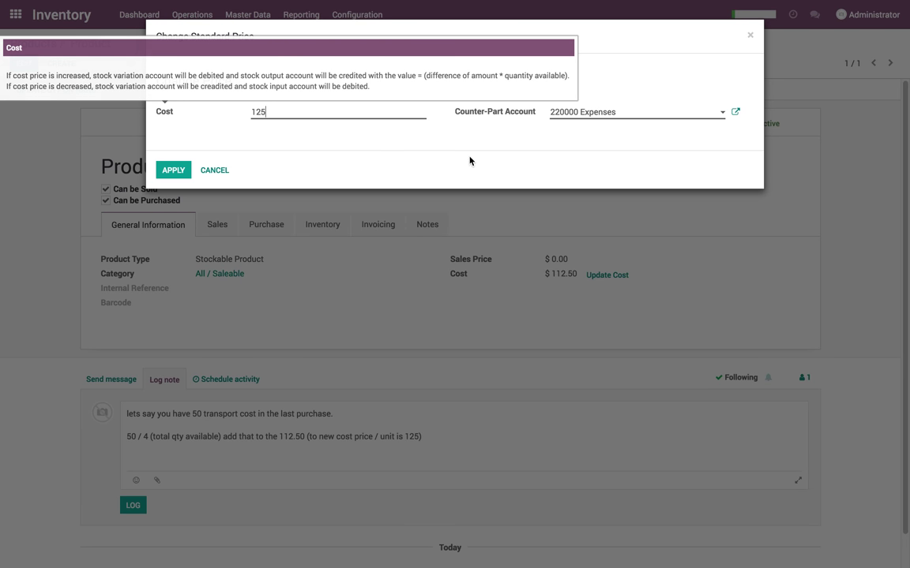
left_click(186, 172)
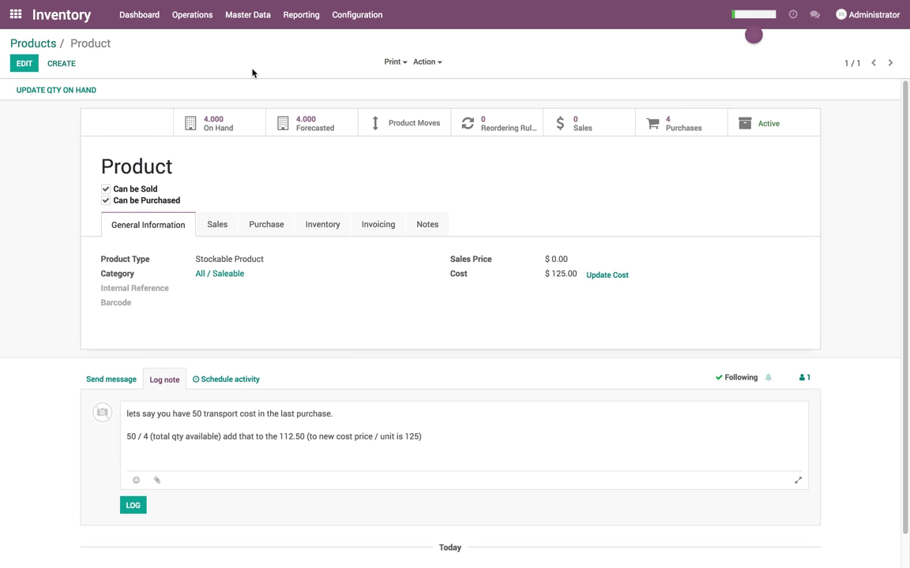
- Retrieve the current inventory valuation again to check the product's value after the cost update
left_click(297, 16)
left_click(296, 55)
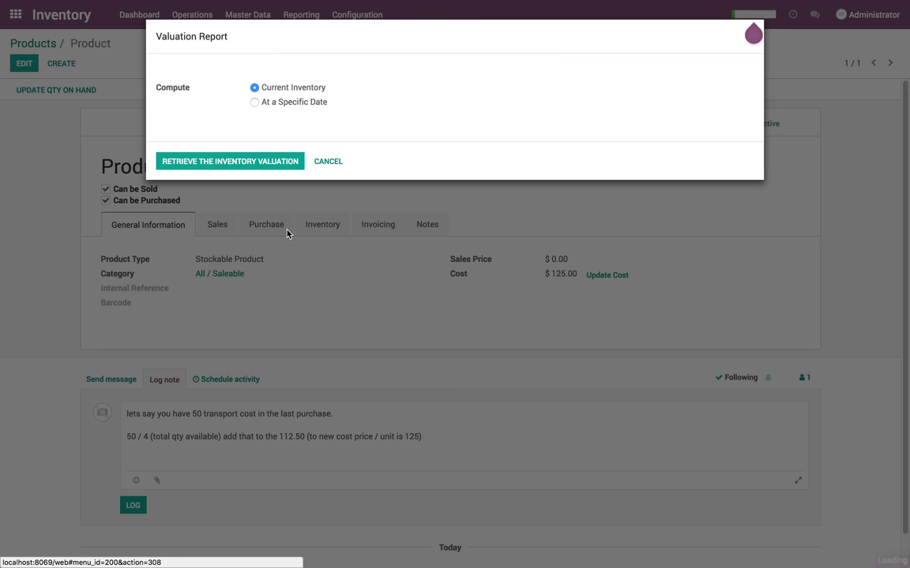
left_click(252, 160)
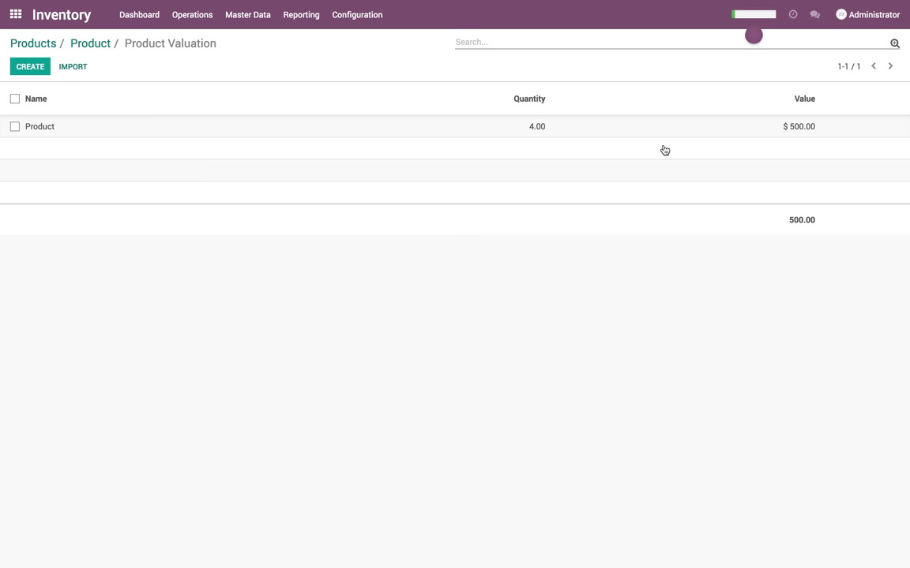
- Switch to the Accounting app and create a new vendor bill
left_click(15, 14)
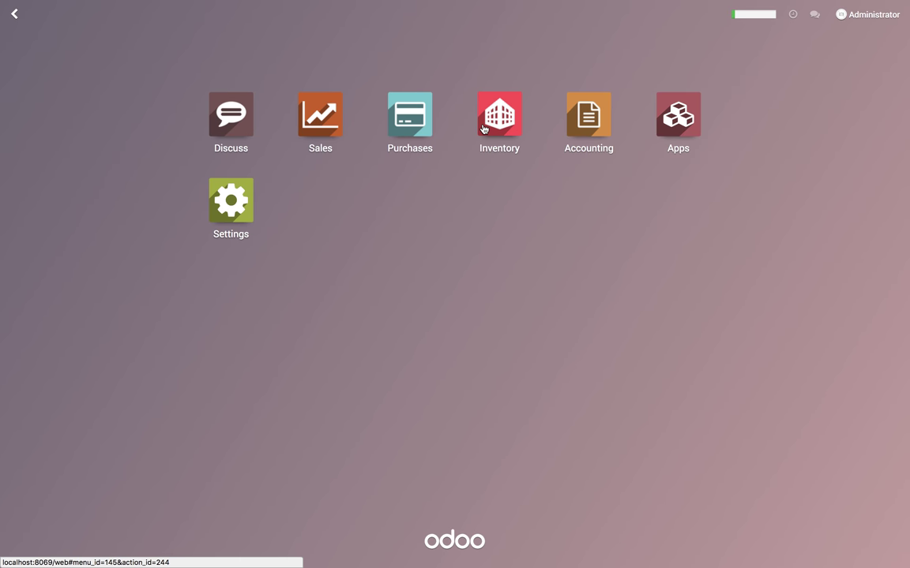
left_click(610, 119)
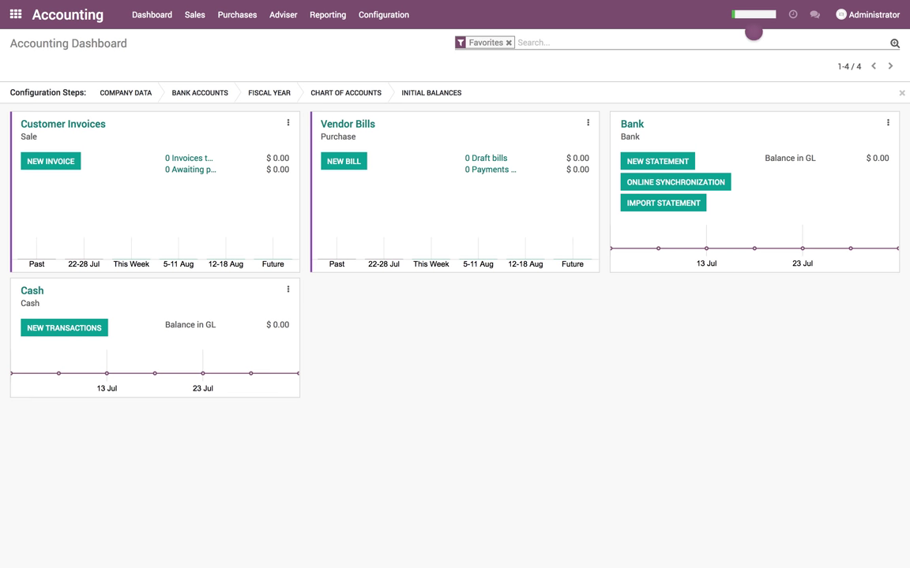
left_click(221, 21)
left_click(230, 61)
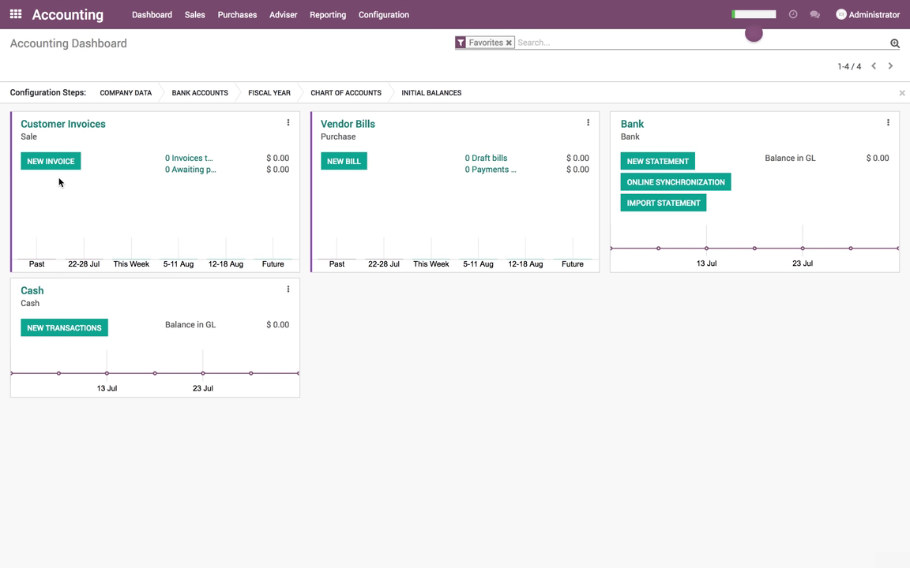
left_click(31, 67)
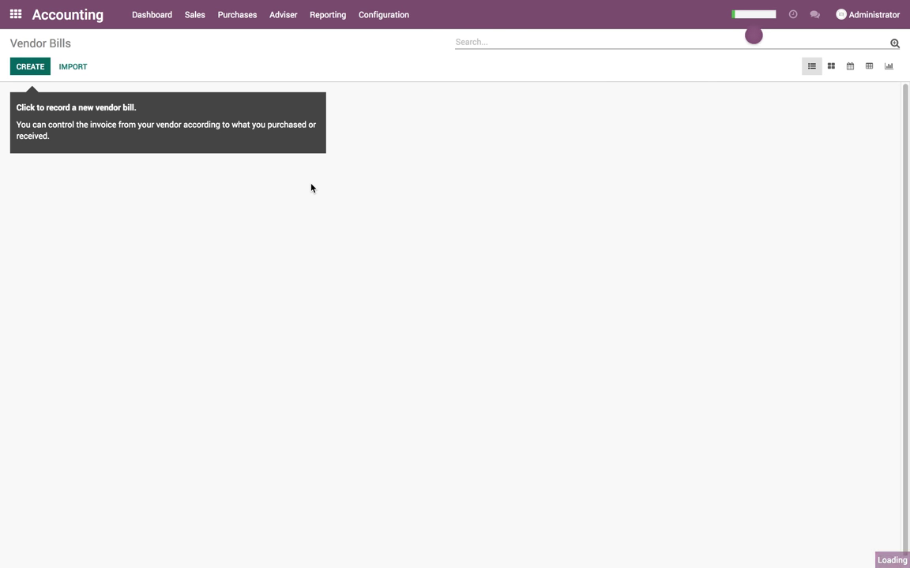
- Add the $110.00, $120.00, $105.00 and $115.00 purchase orders to the vendor bill, and save and validate it
left_click(281, 227)
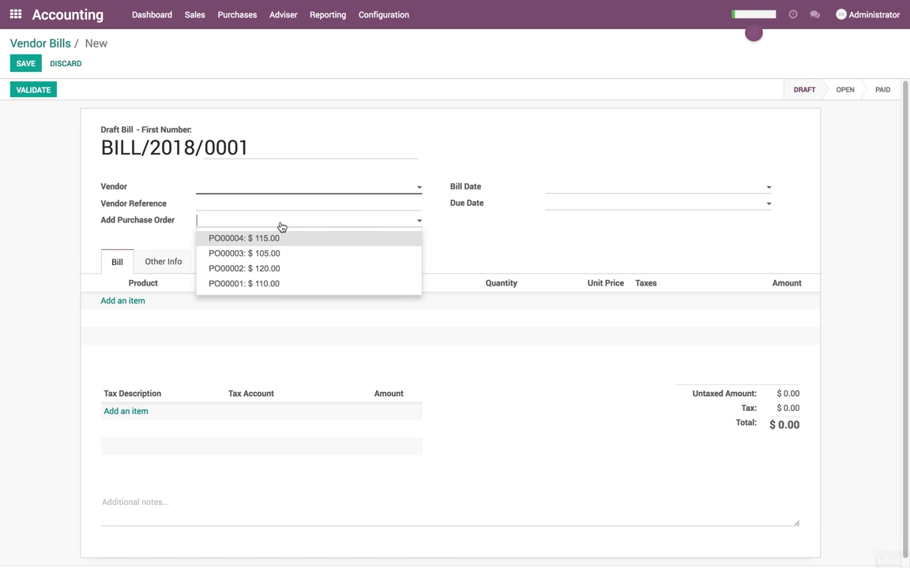
left_click(260, 282)
left_click(266, 224)
left_click(258, 252)
left_click(268, 224)
left_click(268, 251)
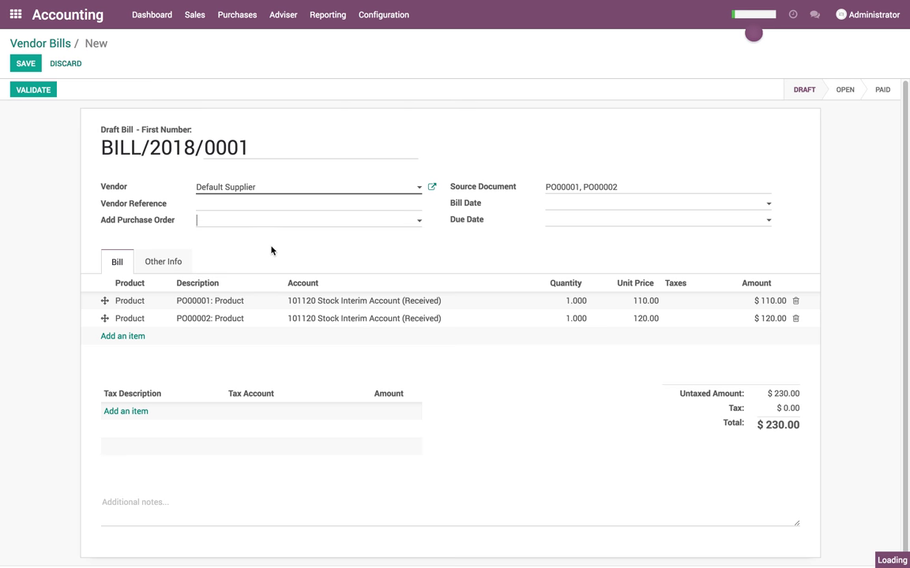
left_click(273, 223)
left_click(272, 239)
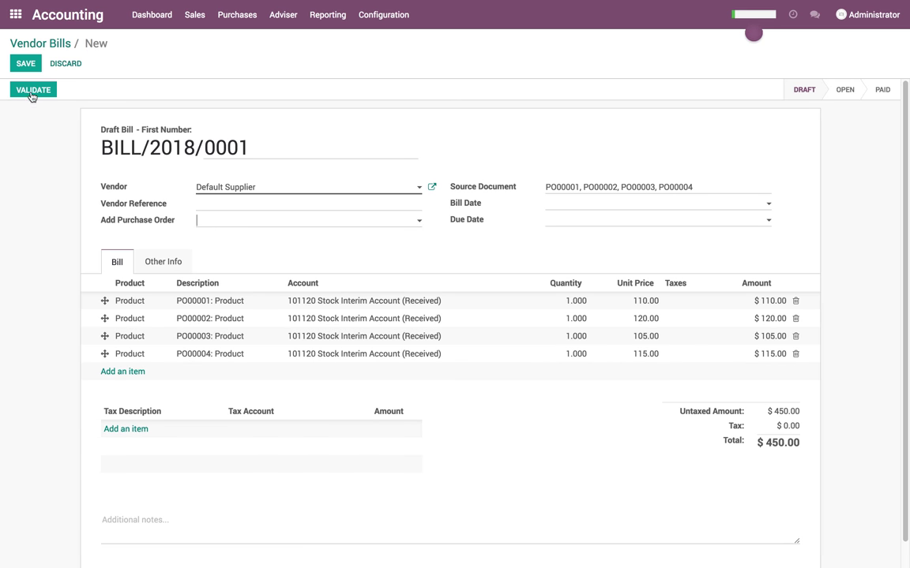
left_click(25, 63)
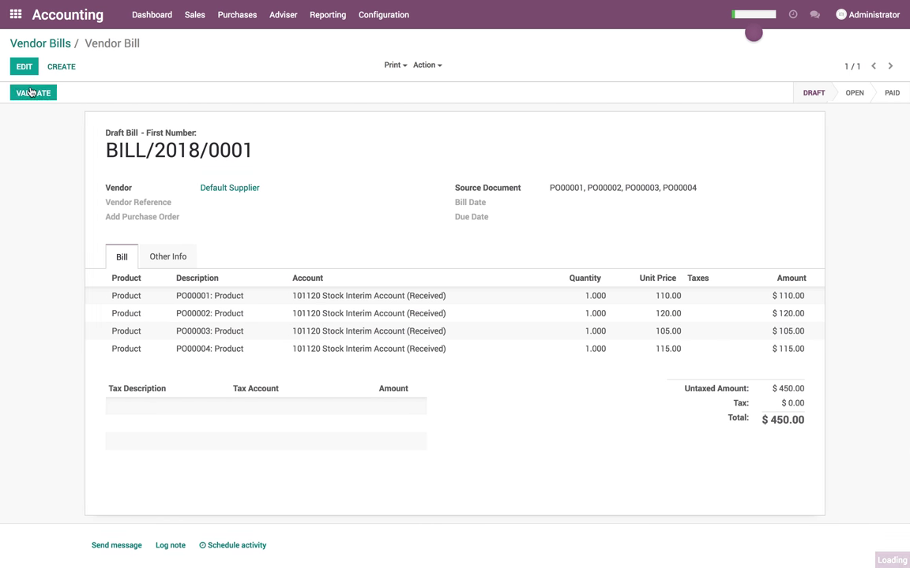
left_click(32, 93)
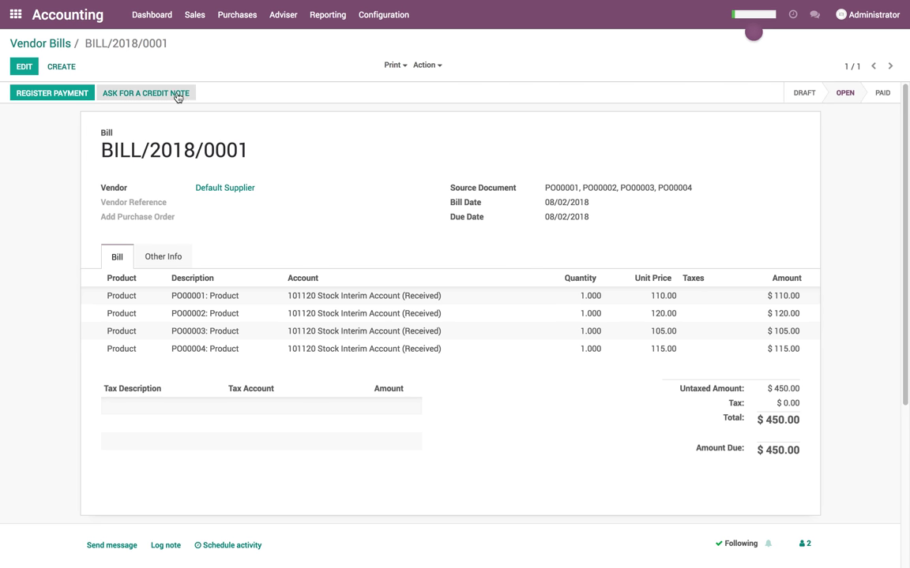
- Open the Balance Sheet report and expand Current Assets to inspect its accounts
left_click(312, 20)
left_click(327, 69)
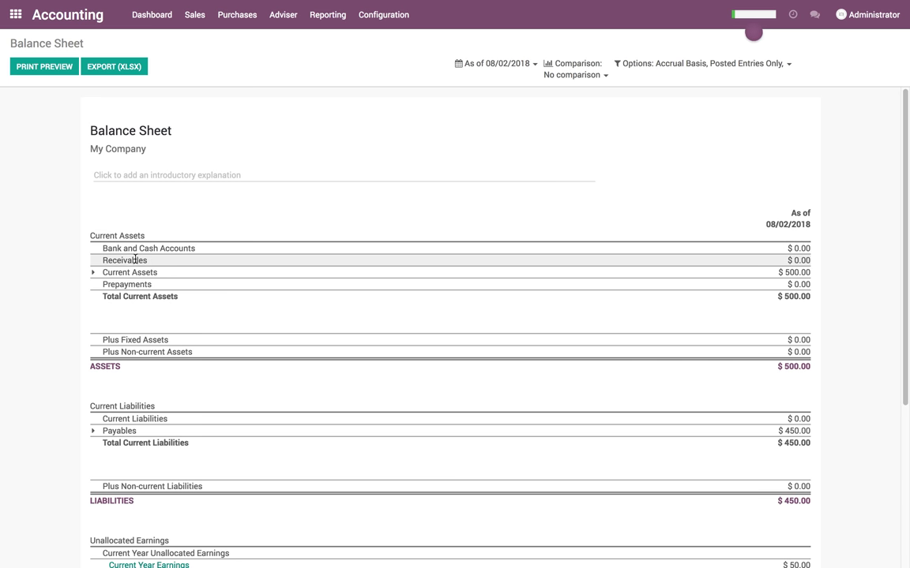
left_click(94, 273)
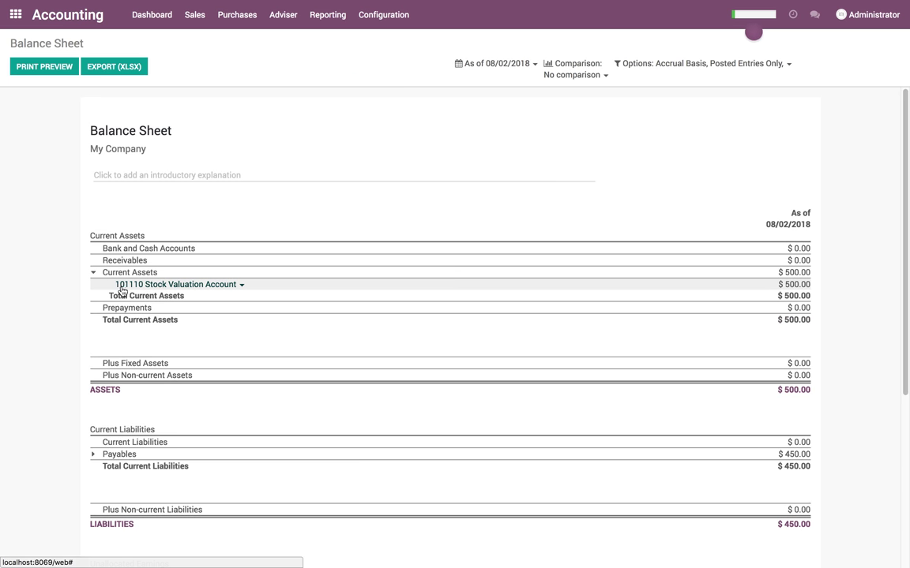
- Open the General Ledger for the Stock Valuation Account and examine its Standard Price changed entry, then return to the Balance Sheet
double_click(798, 284)
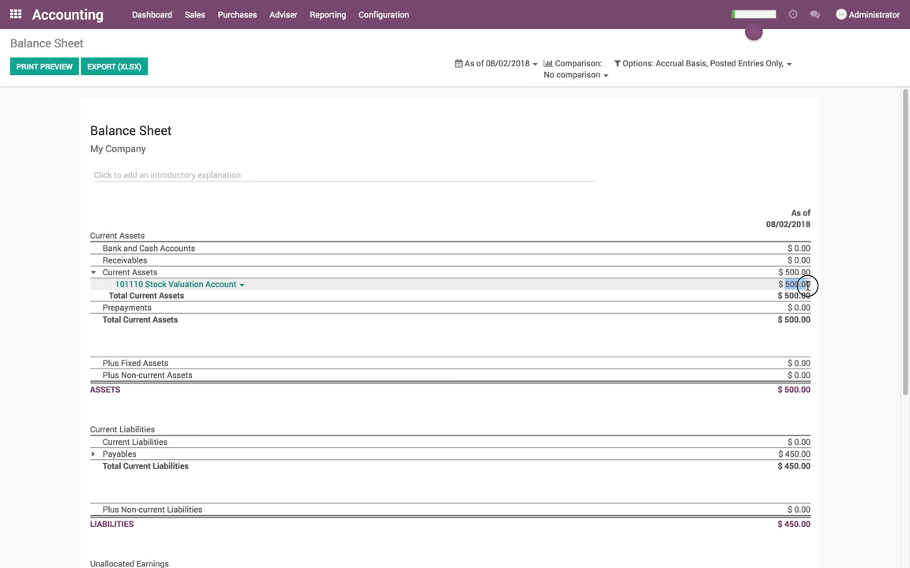
left_click(240, 286)
left_click(209, 304)
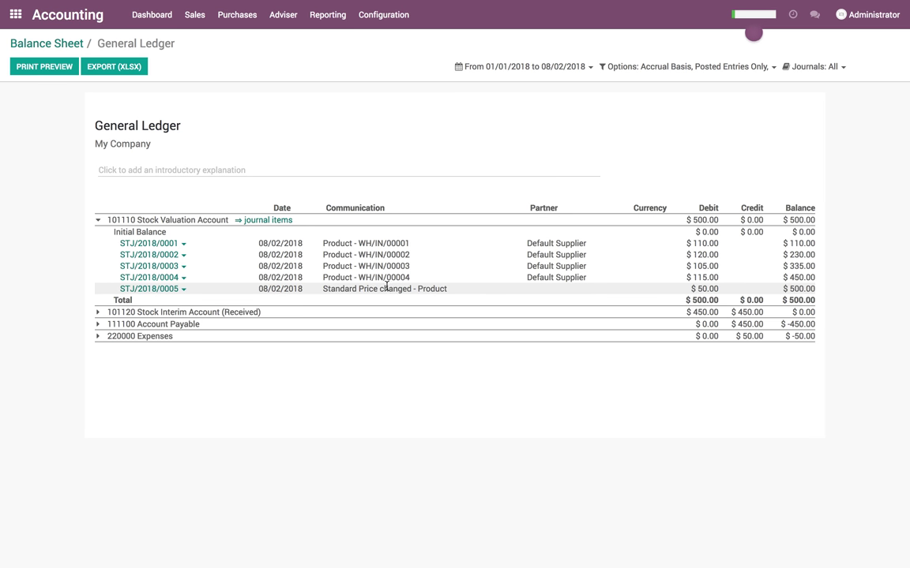
left_click_drag(322, 291, 717, 290)
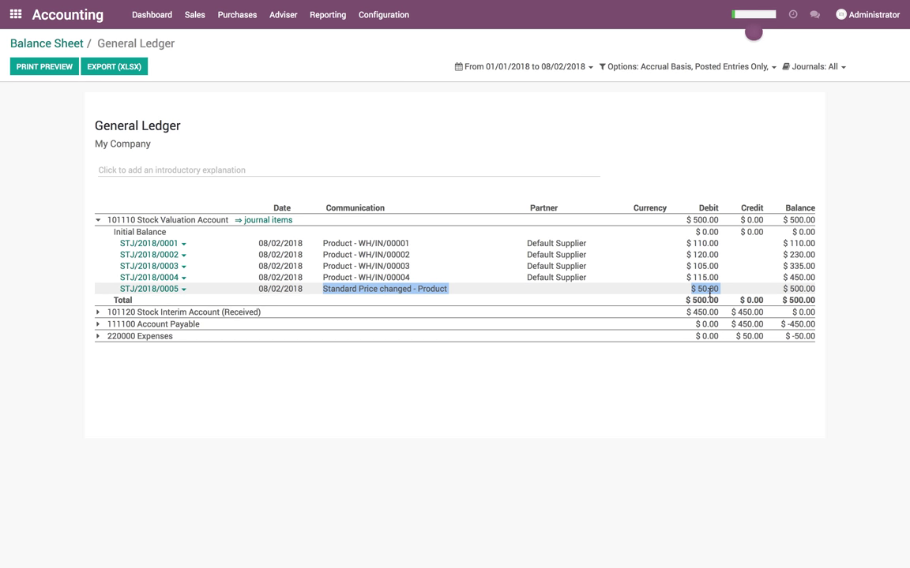
left_click(355, 398)
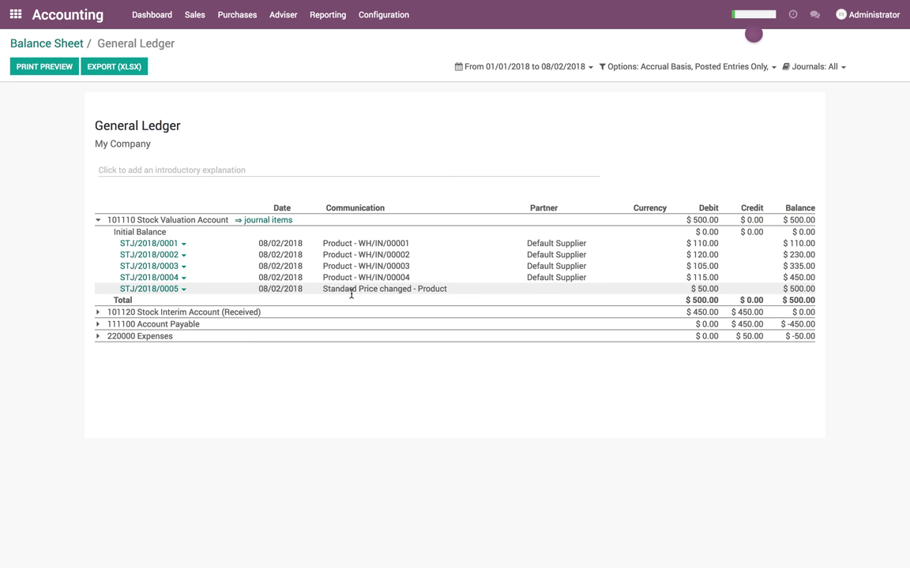
left_click(60, 44)
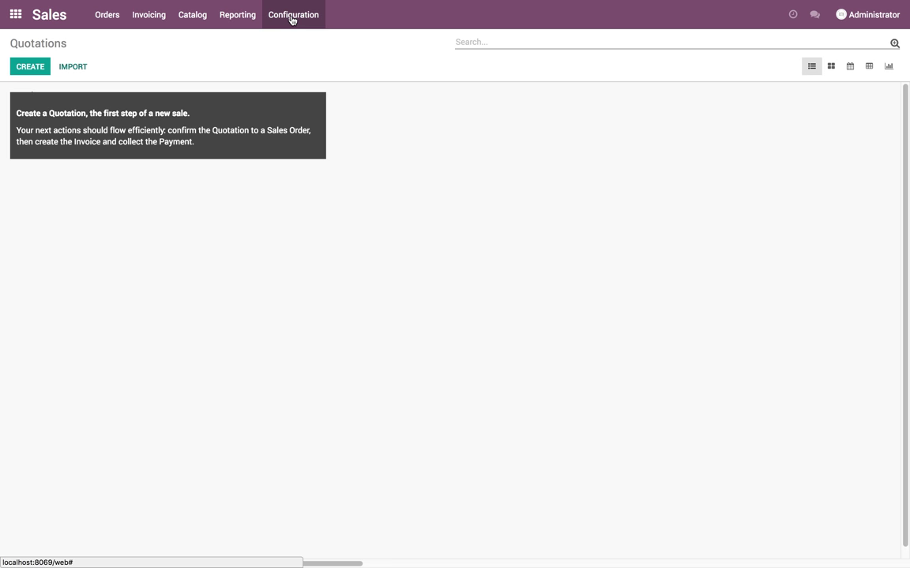
- Enable Margins and Multiple Sales Prices per Product with prices computed from formulas in the Sales settings, and save them
left_click(293, 15)
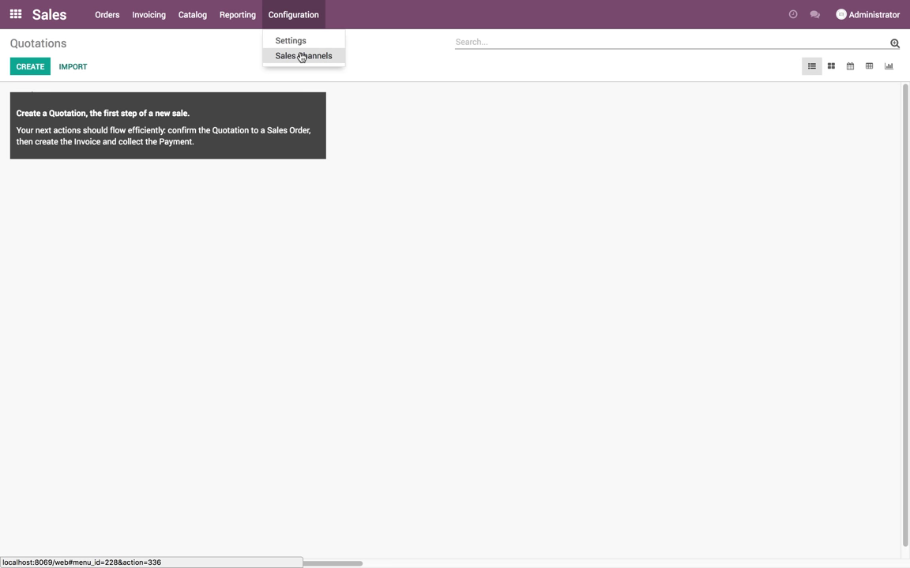
left_click(298, 40)
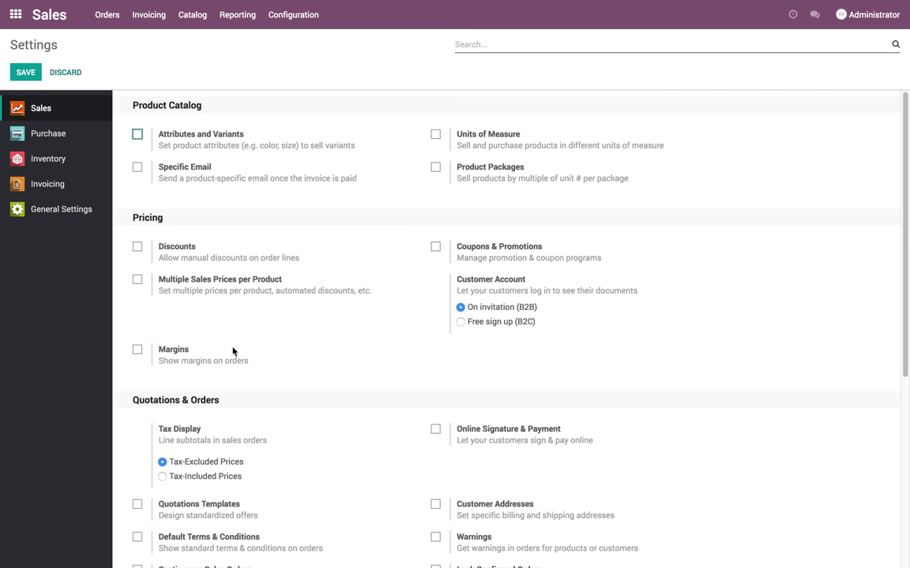
left_click(138, 352)
left_click(138, 280)
left_click(170, 361)
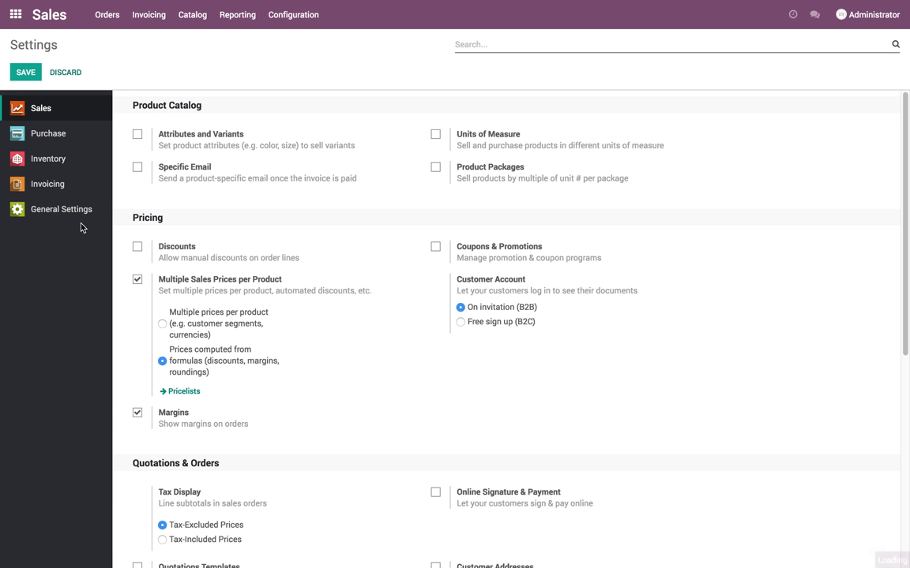
left_click(32, 75)
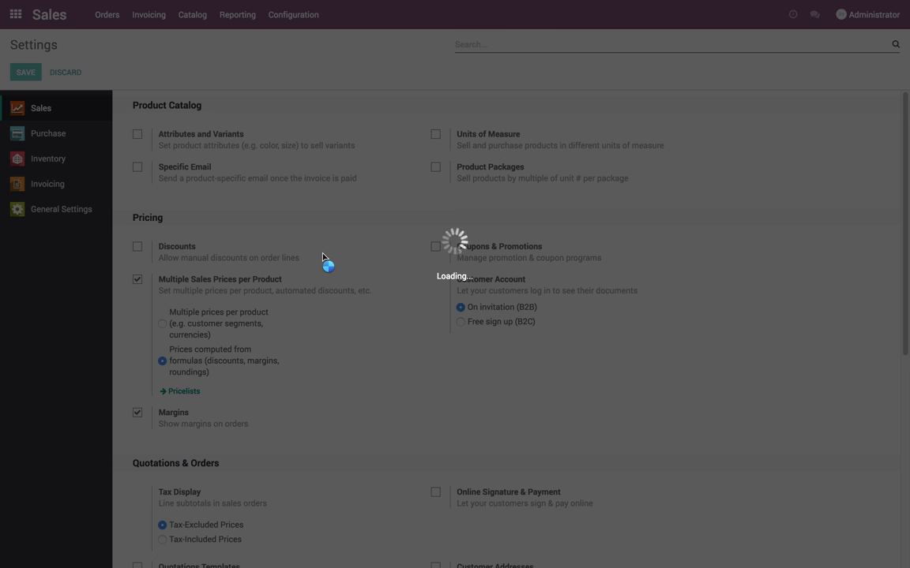
mouse_move(545, 3)
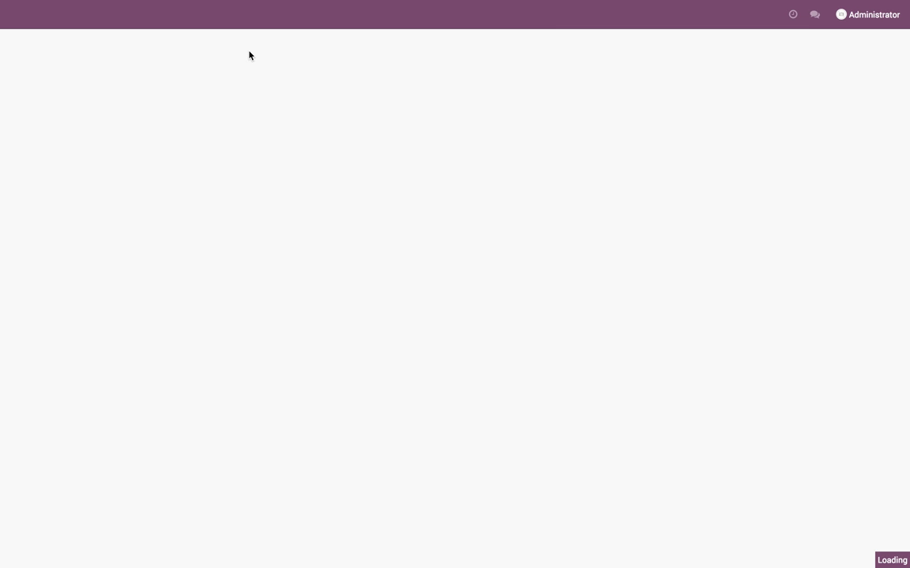
- Open the Public Pricelist for editing and start a new pricelist item
left_click(192, 15)
left_click(186, 54)
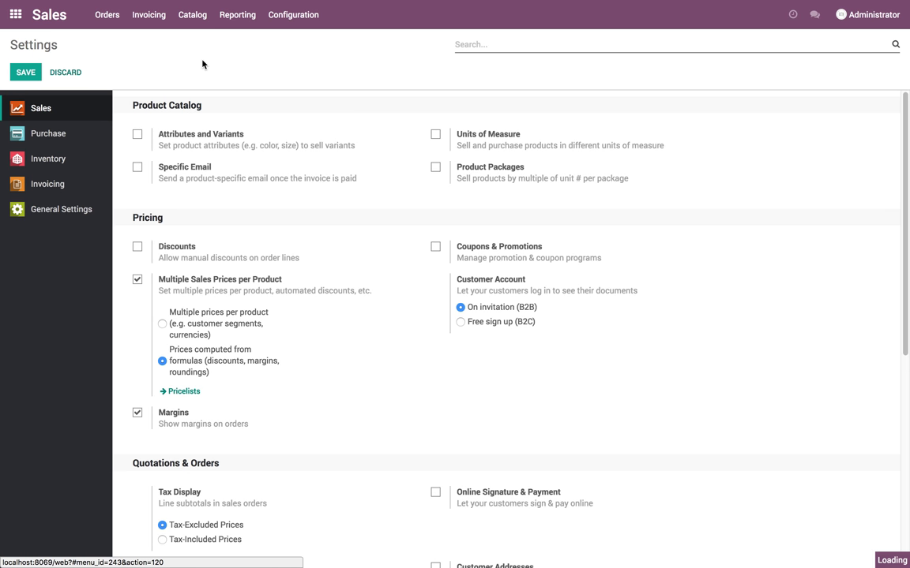
left_click(79, 123)
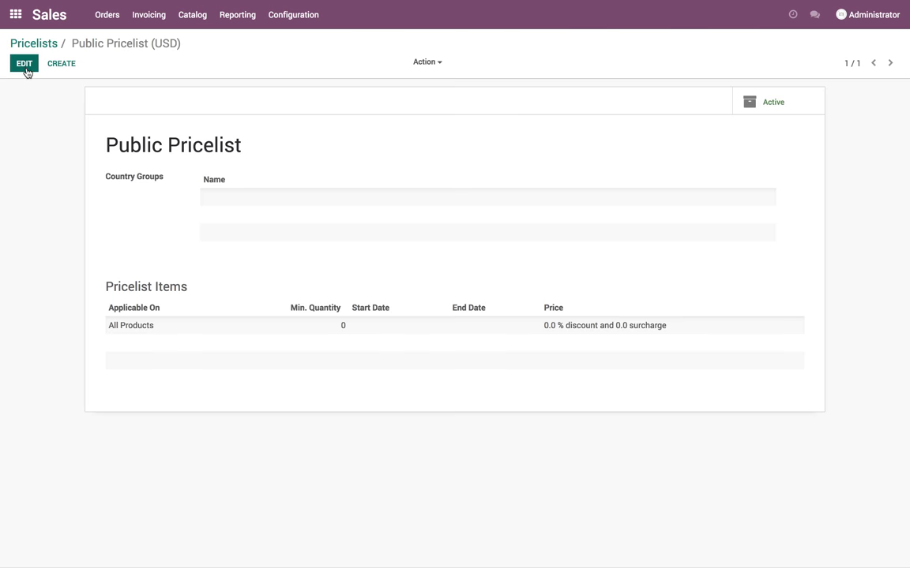
left_click(25, 64)
left_click(138, 348)
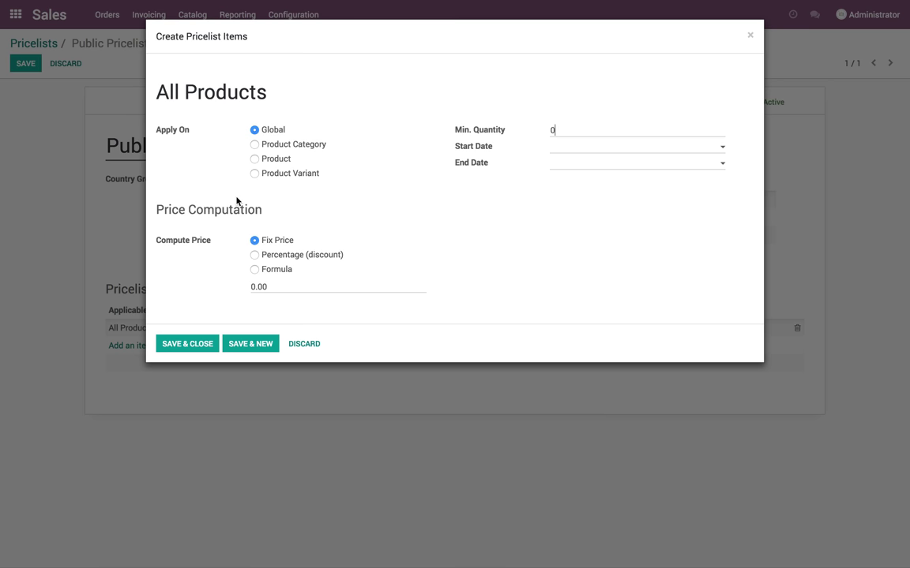
- Apply the pricelist item to Product with a formula based on Cost and a -100% price discount, and save the item and pricelist
left_click(286, 165)
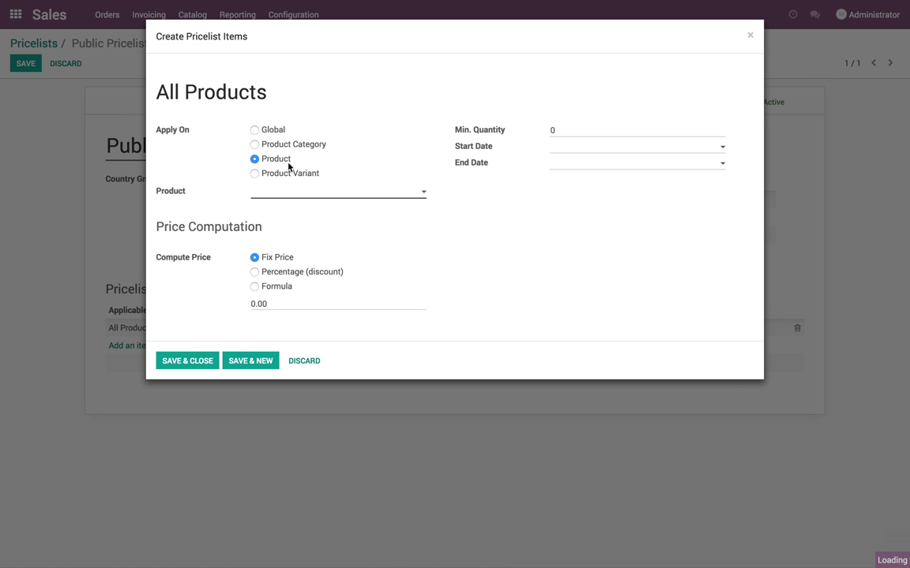
left_click(298, 216)
left_click(269, 287)
left_click(485, 339)
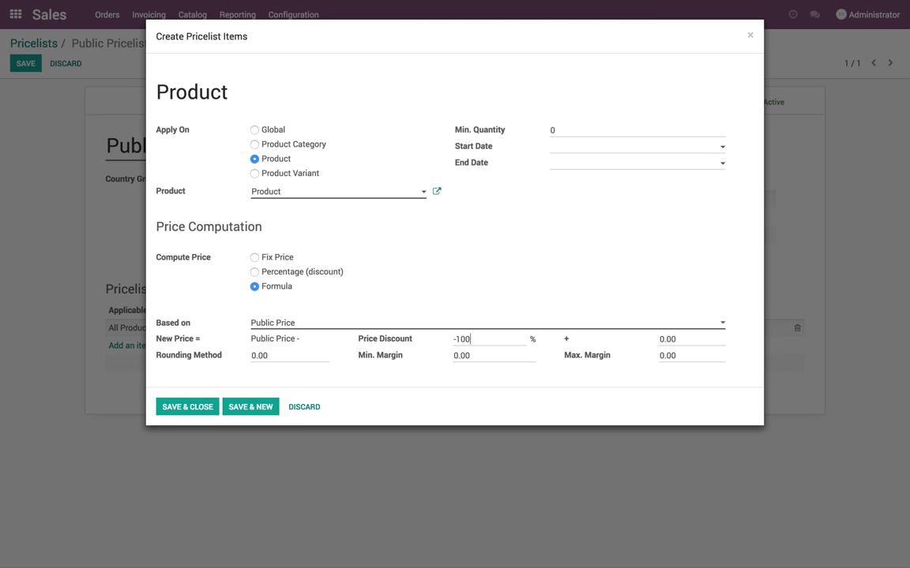
left_click(283, 324)
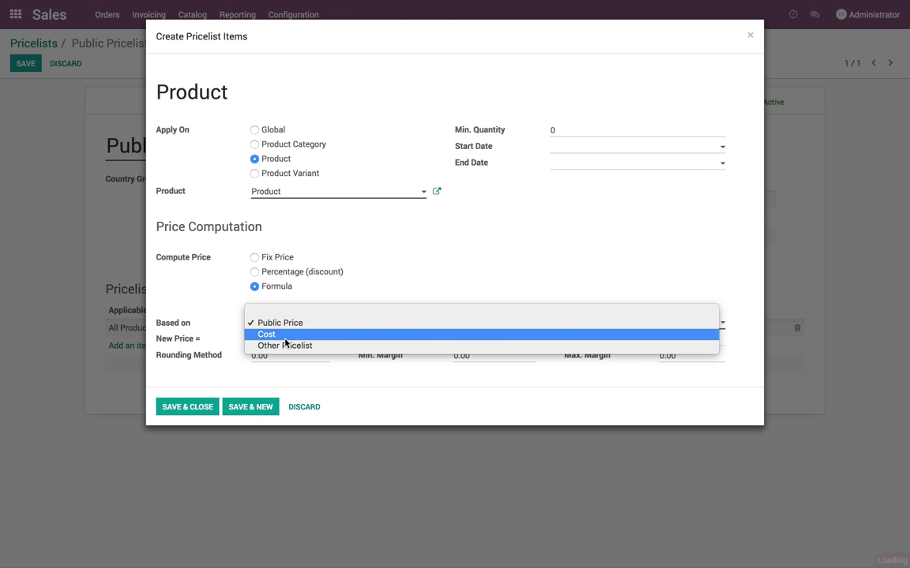
left_click(285, 337)
left_click(191, 405)
left_click(19, 64)
- Create a new quotation and add China Export as its new customer
left_click(111, 14)
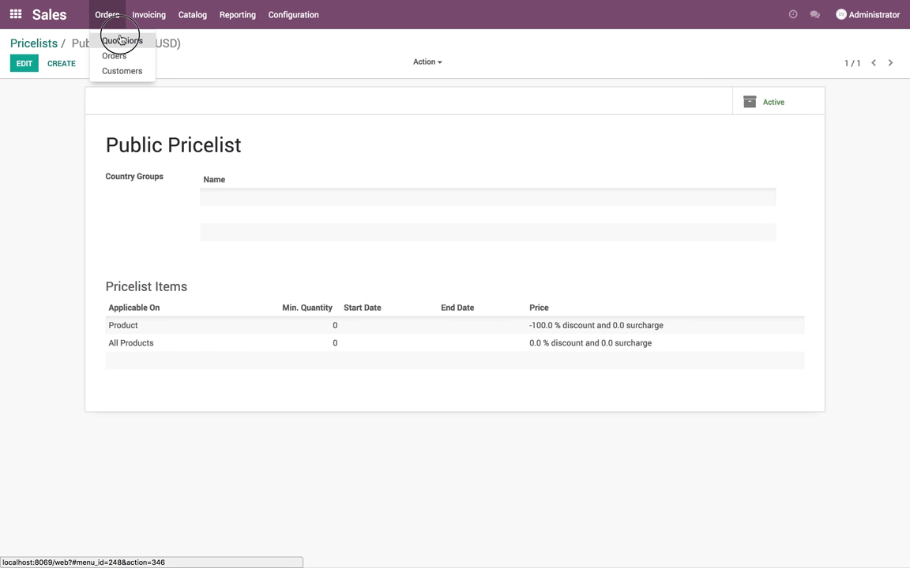
left_click(110, 35)
left_click(31, 66)
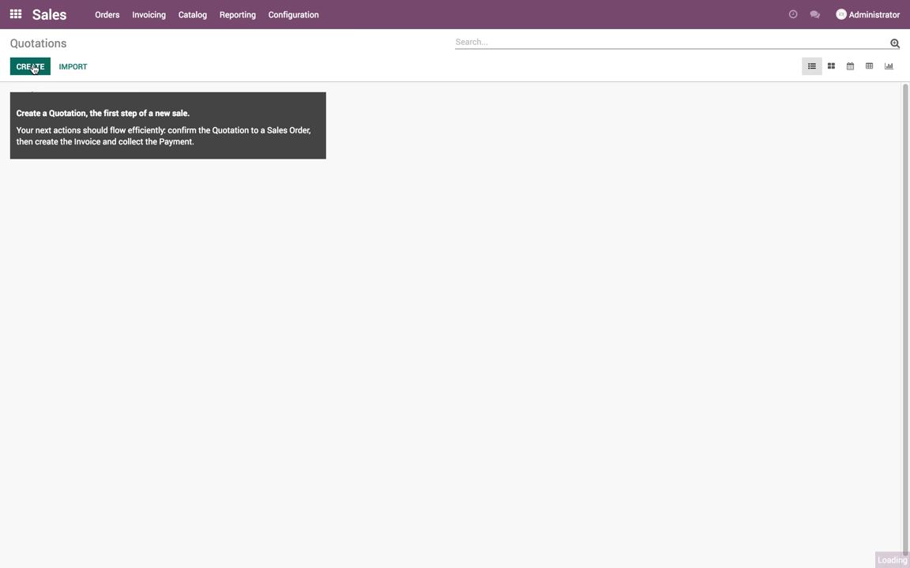
left_click(304, 181)
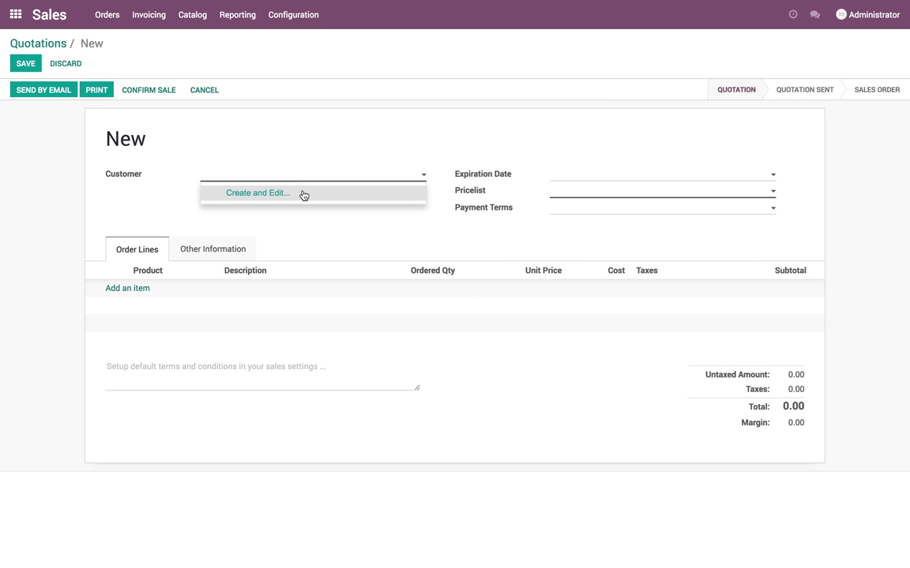
type("China ")
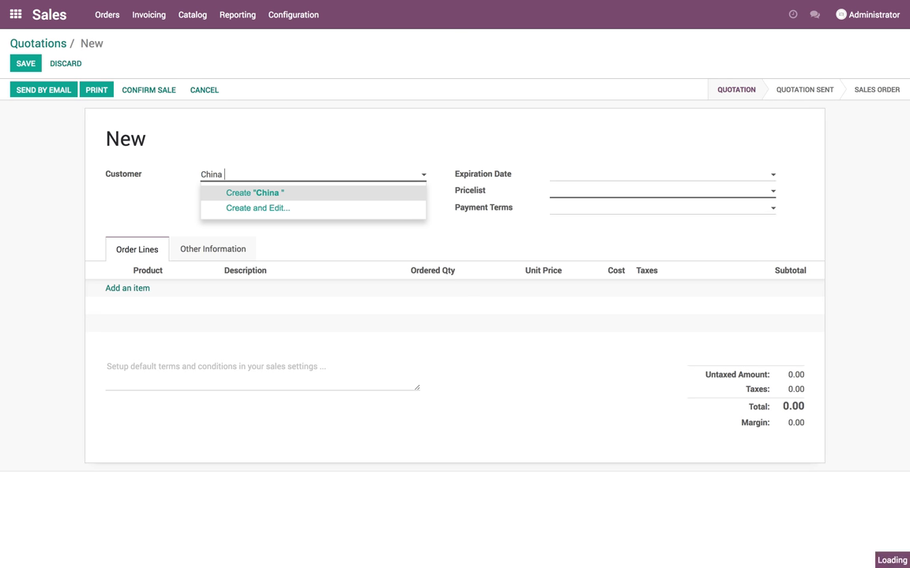
type("Export")
key("Return")
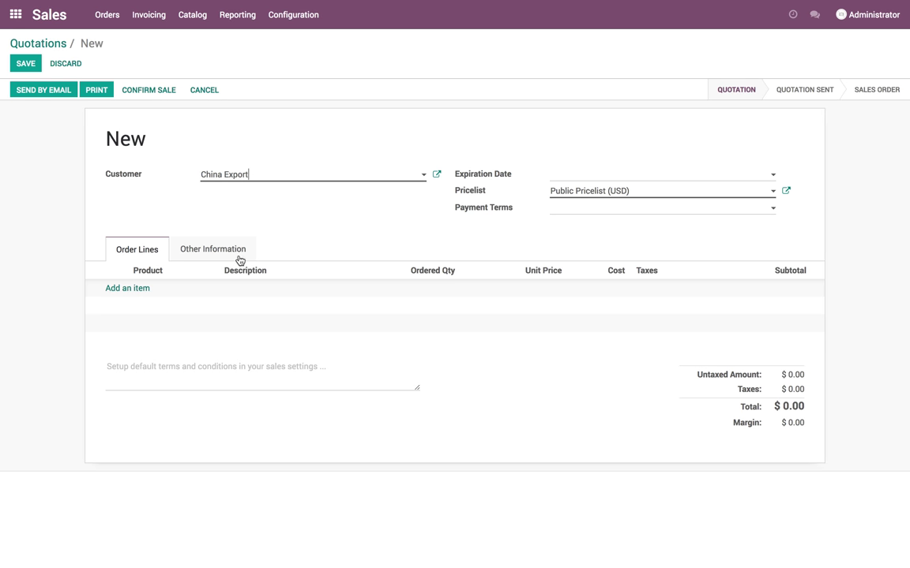
- Add an order line for Product with an ordered quantity of 4 to the quotation
left_click(148, 291)
left_click(156, 308)
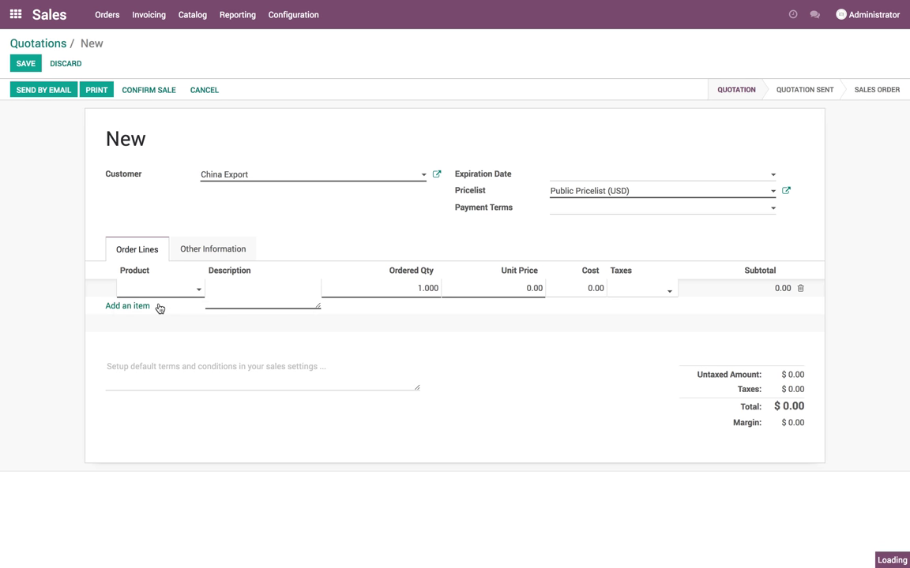
key("Tab")
key("Tab")
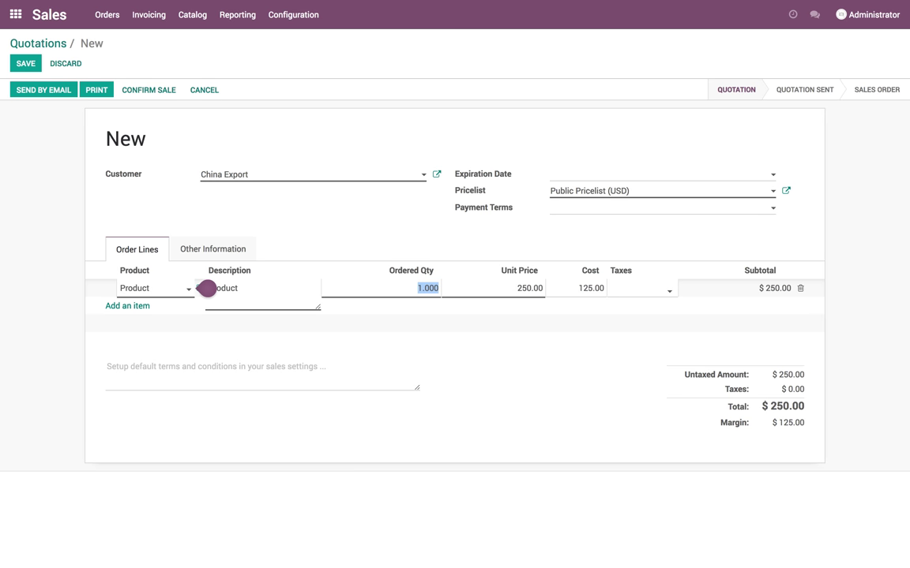
type("4")
key("Tab")
left_click(510, 402)
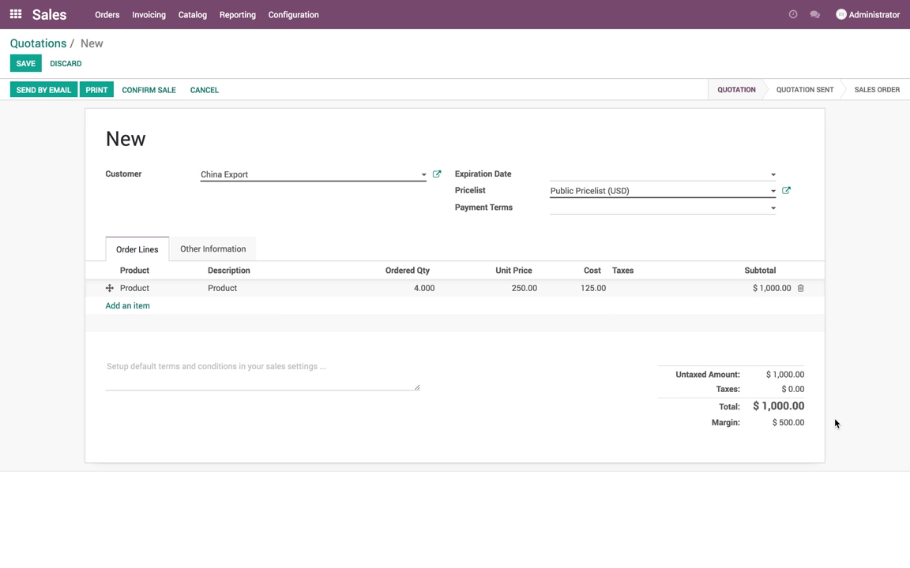